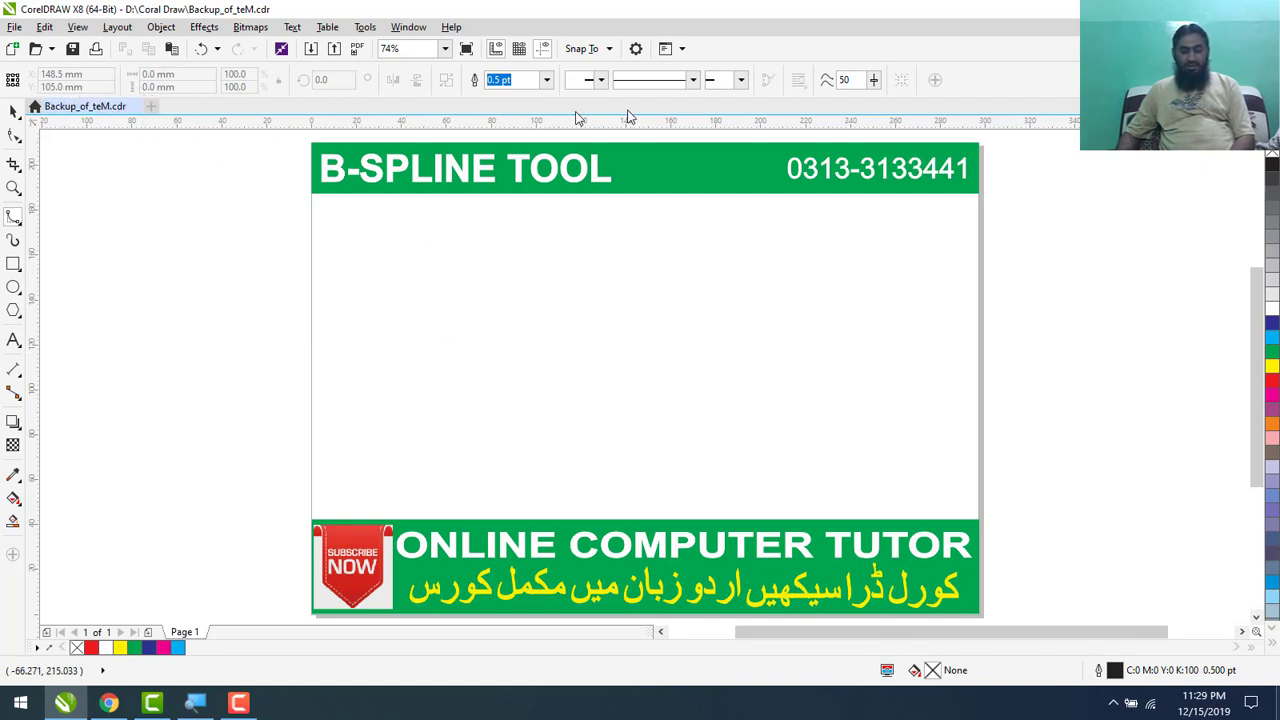
right_click(12, 215)
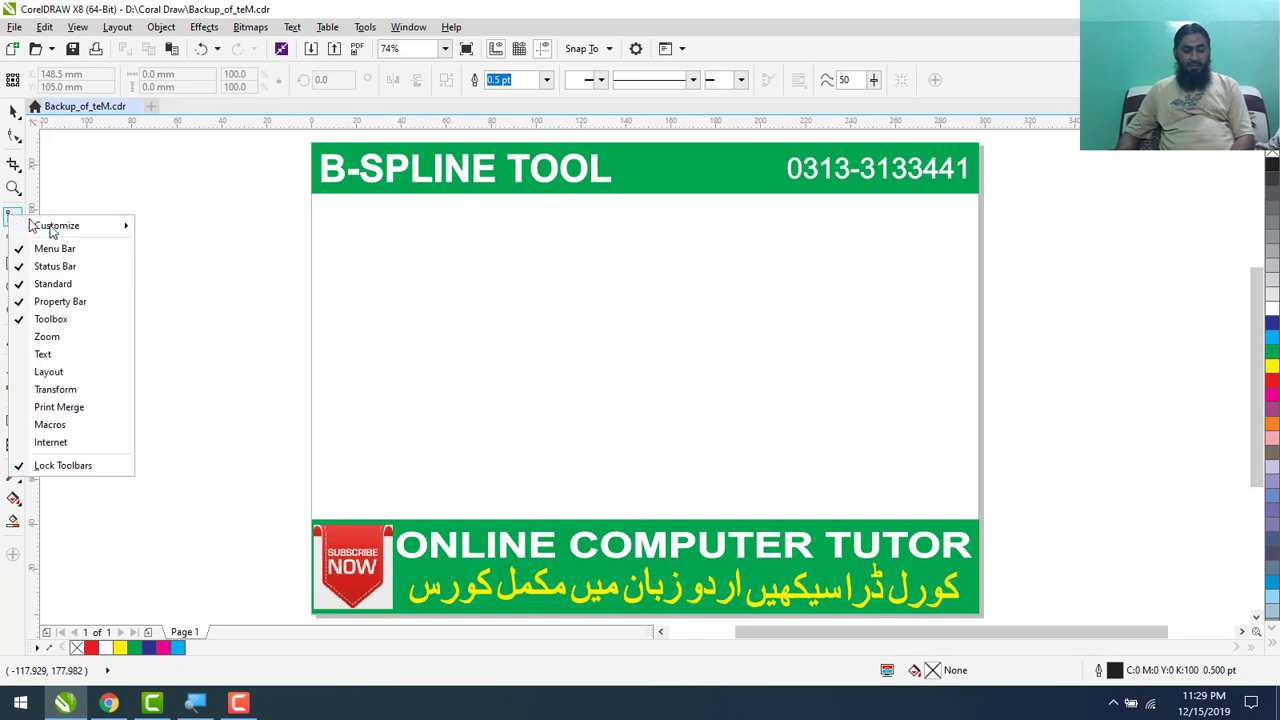
click(43, 197)
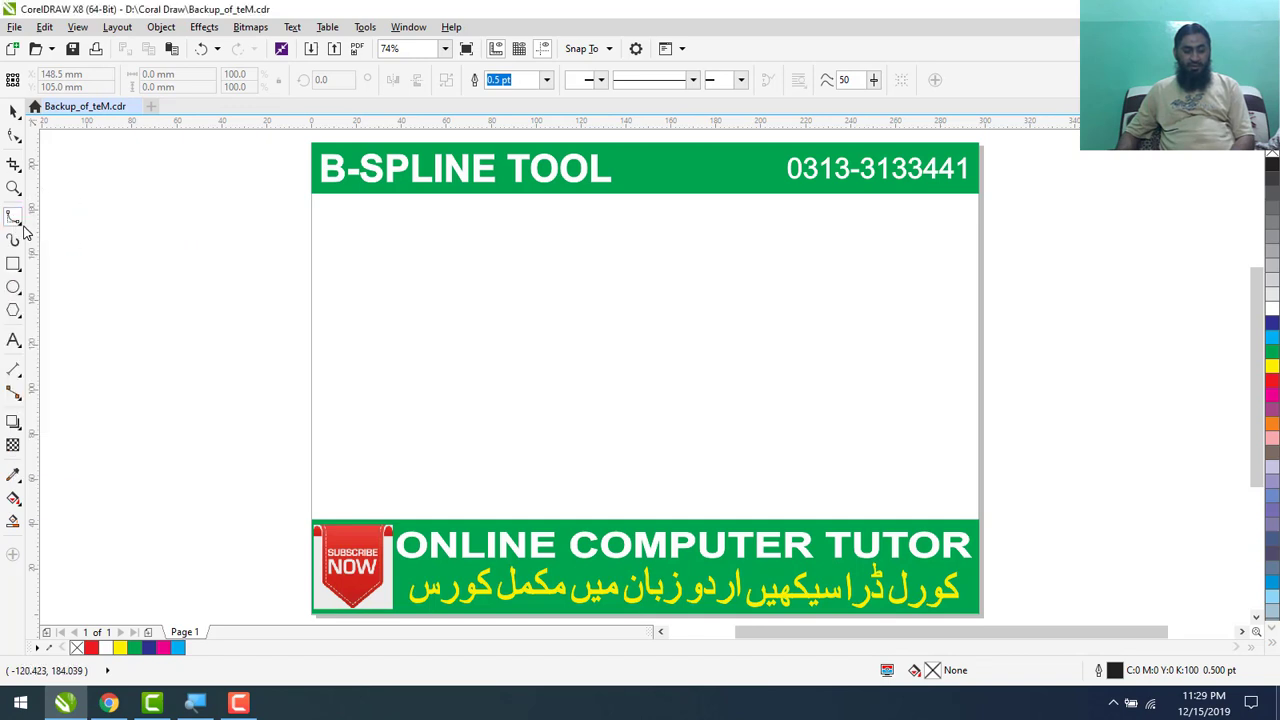
click(18, 220)
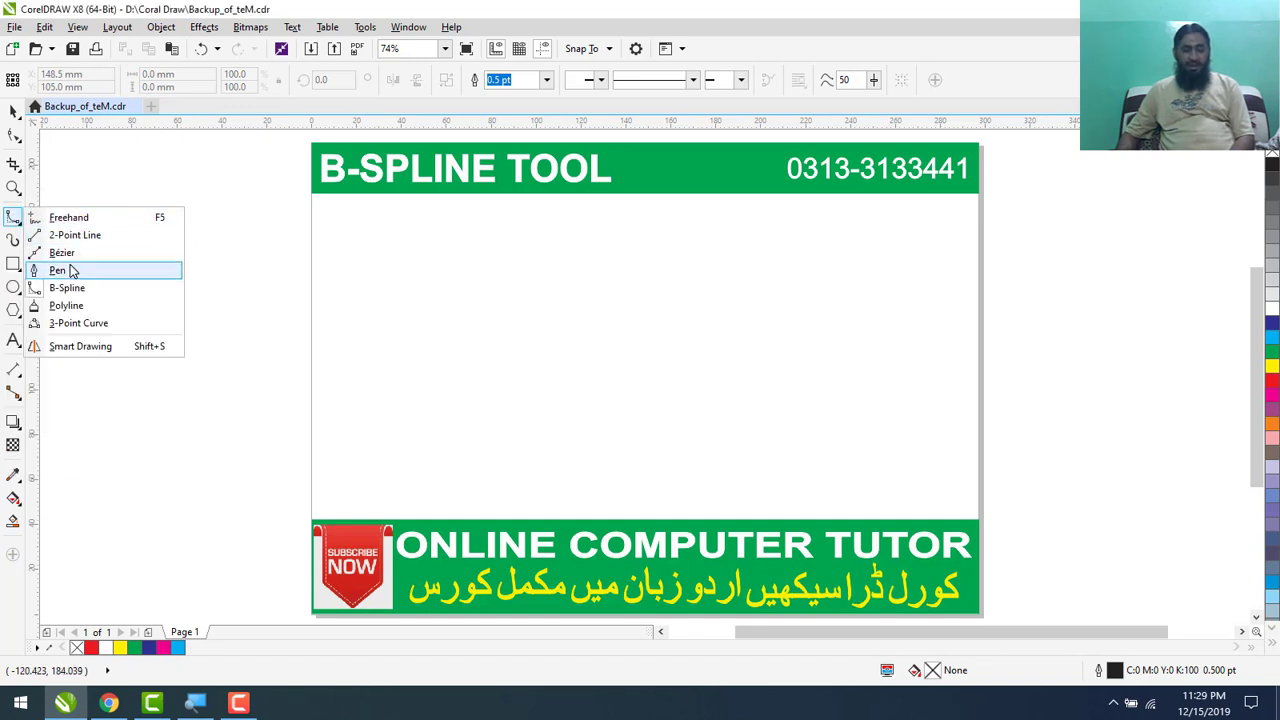
click(698, 7)
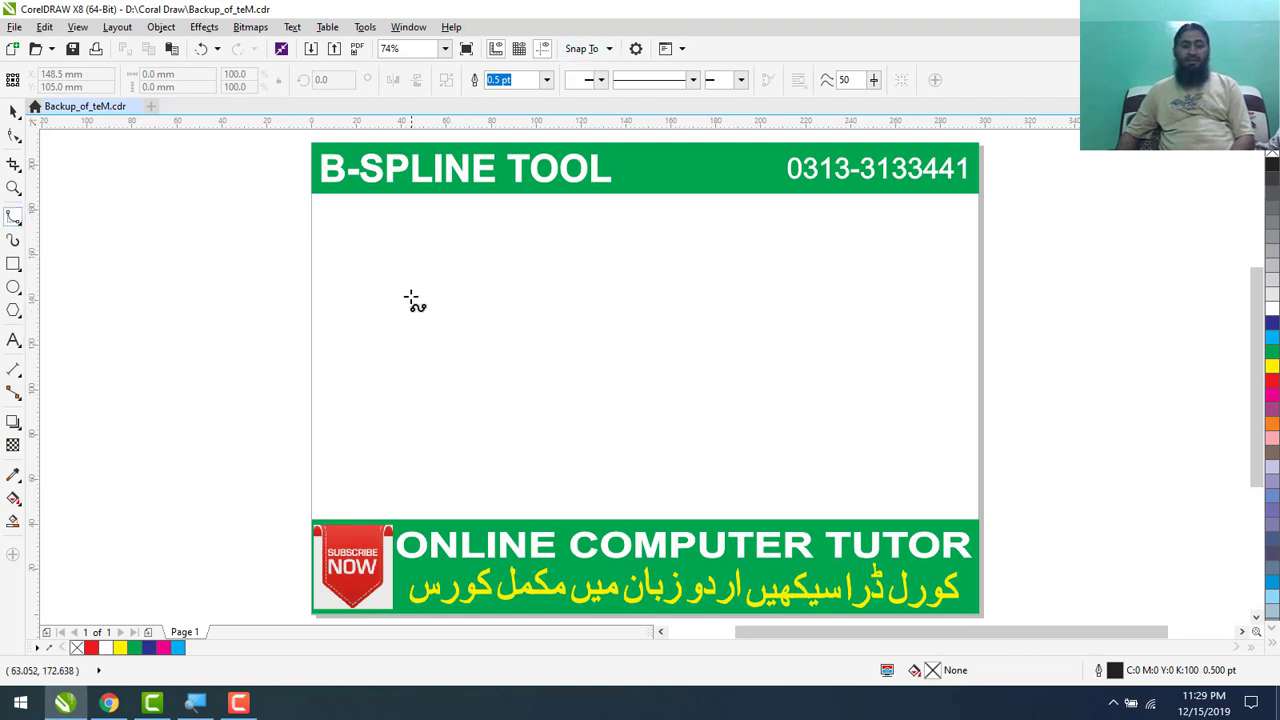
Draw a horizontal B-spline line about 92 mm long above the middle of the blank page area.
click(344, 300)
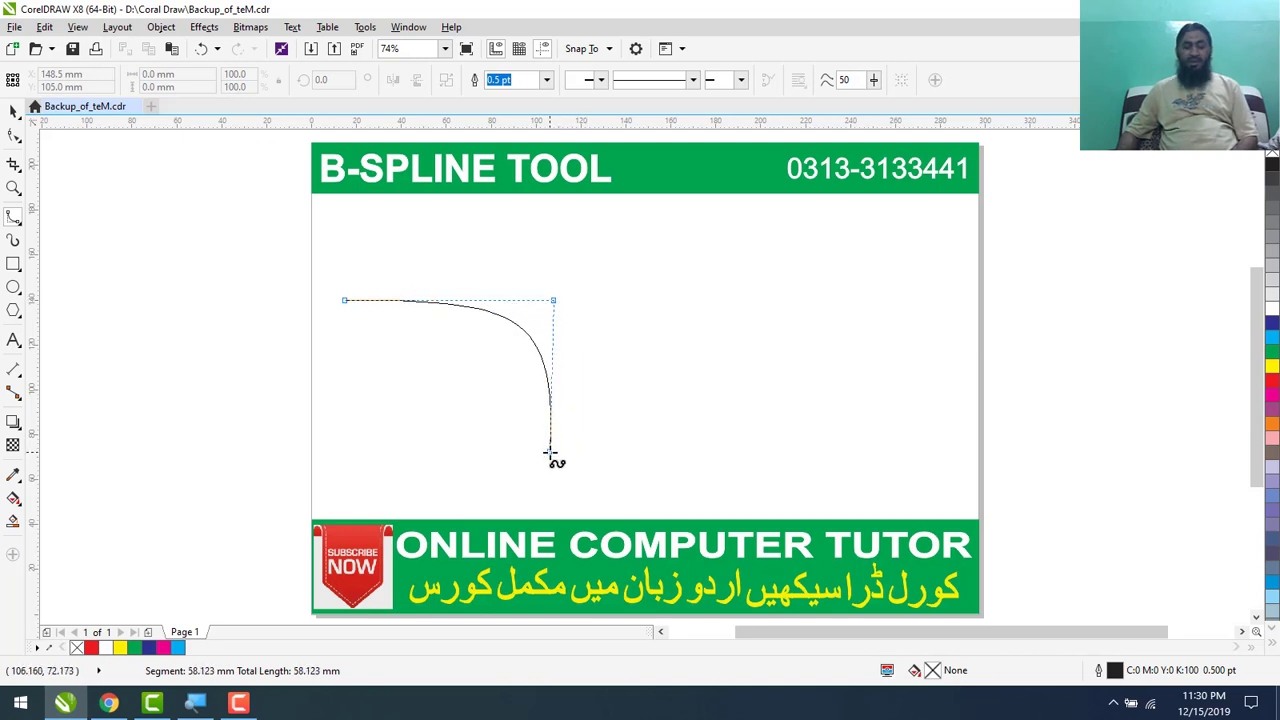
double_click(553, 300)
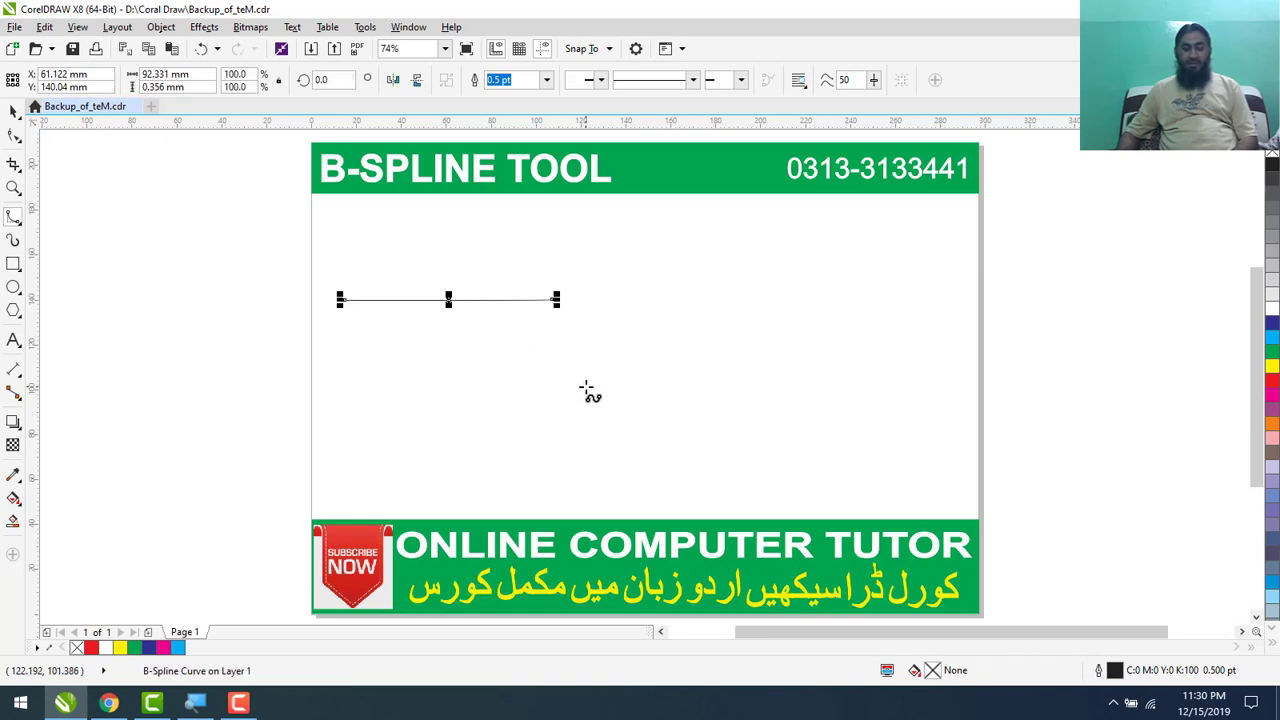
click(1068, 330)
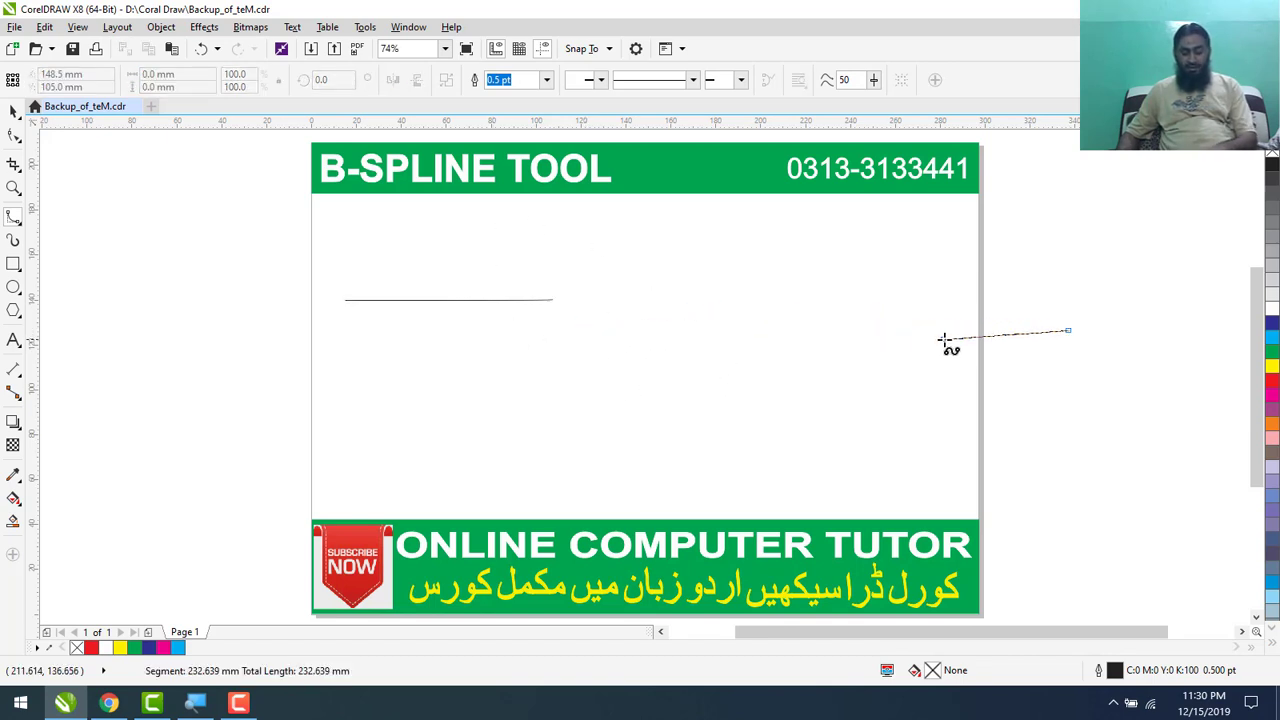
key(Escape)
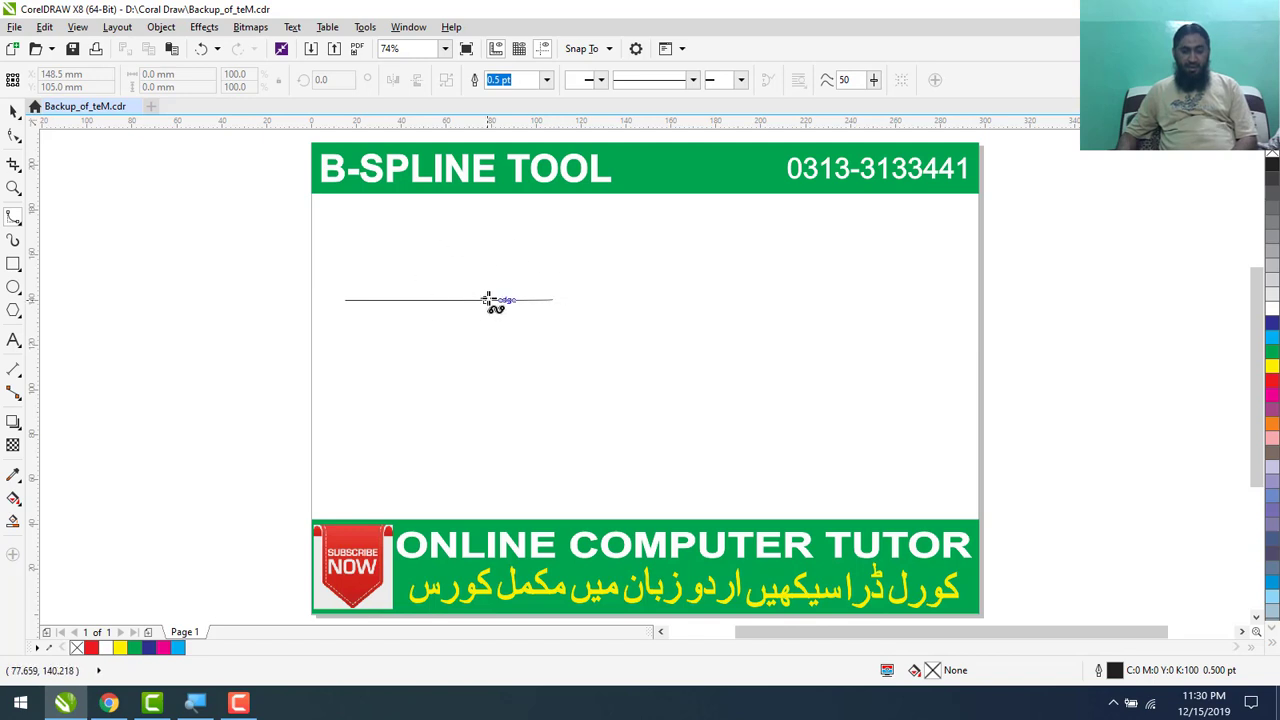
Draw a curved B-spline about 236 mm wide and 78 mm high from the line's end back around to its start.
click(552, 300)
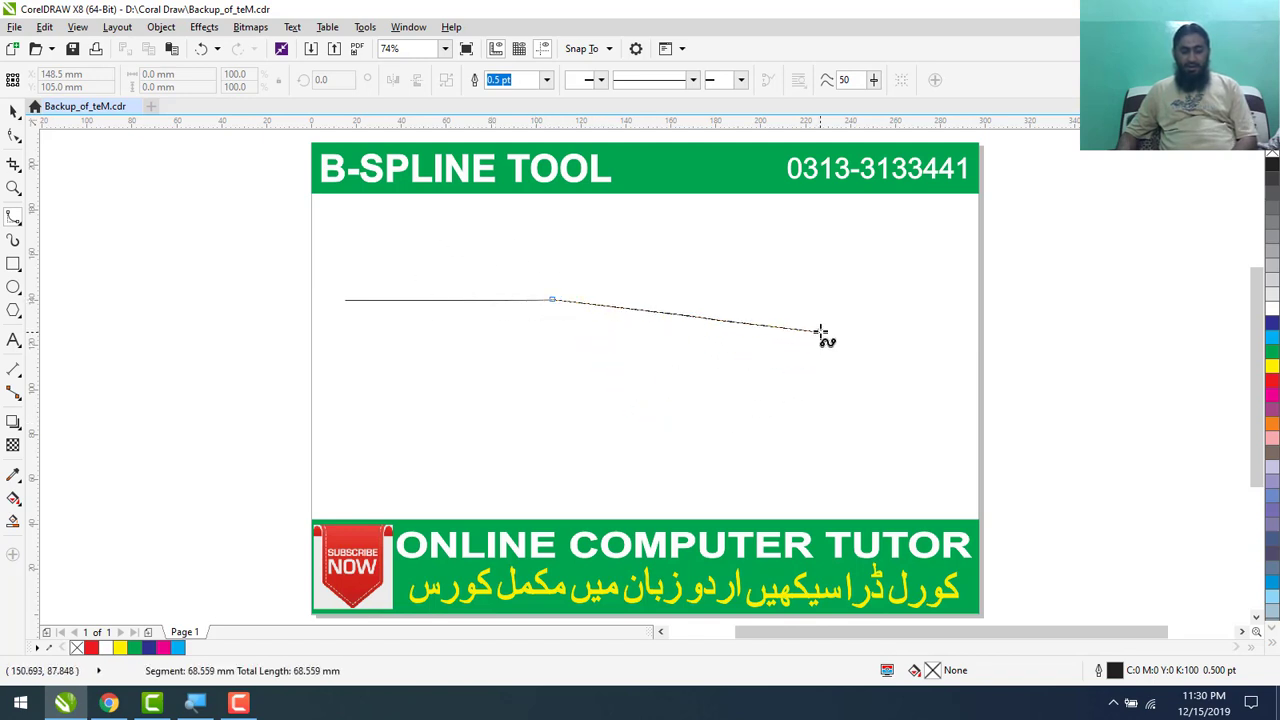
click(787, 219)
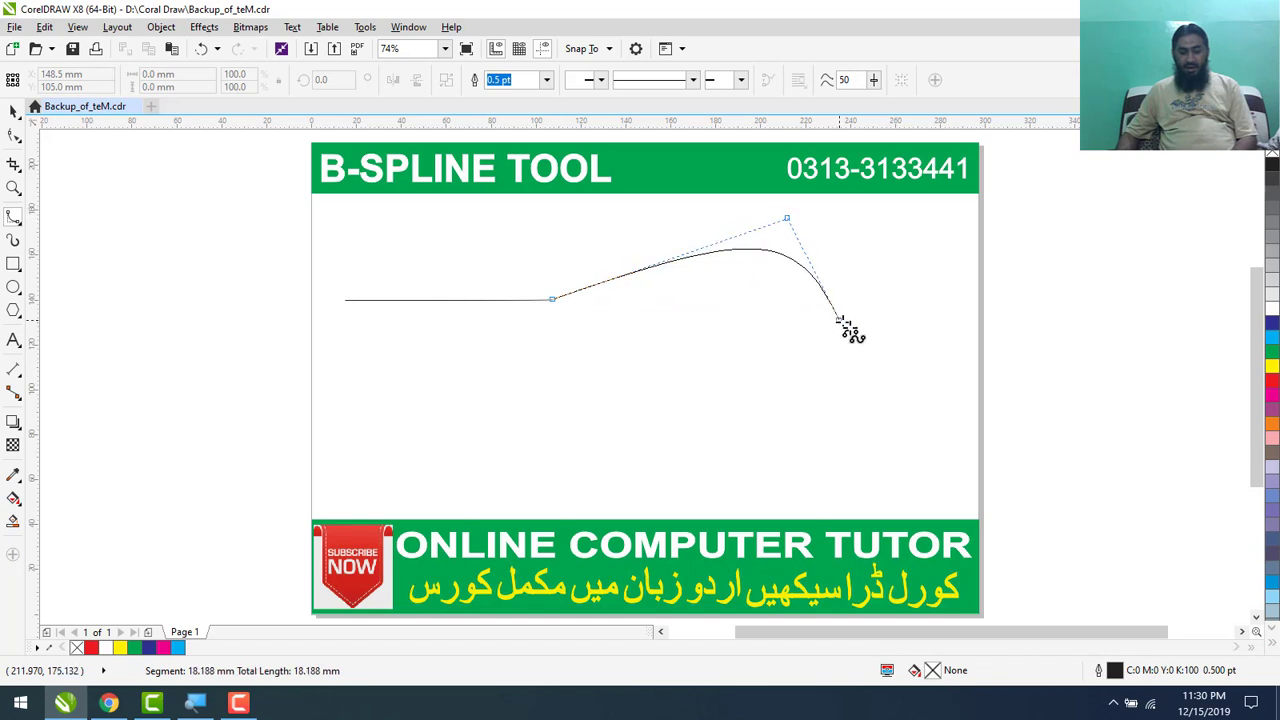
click(884, 386)
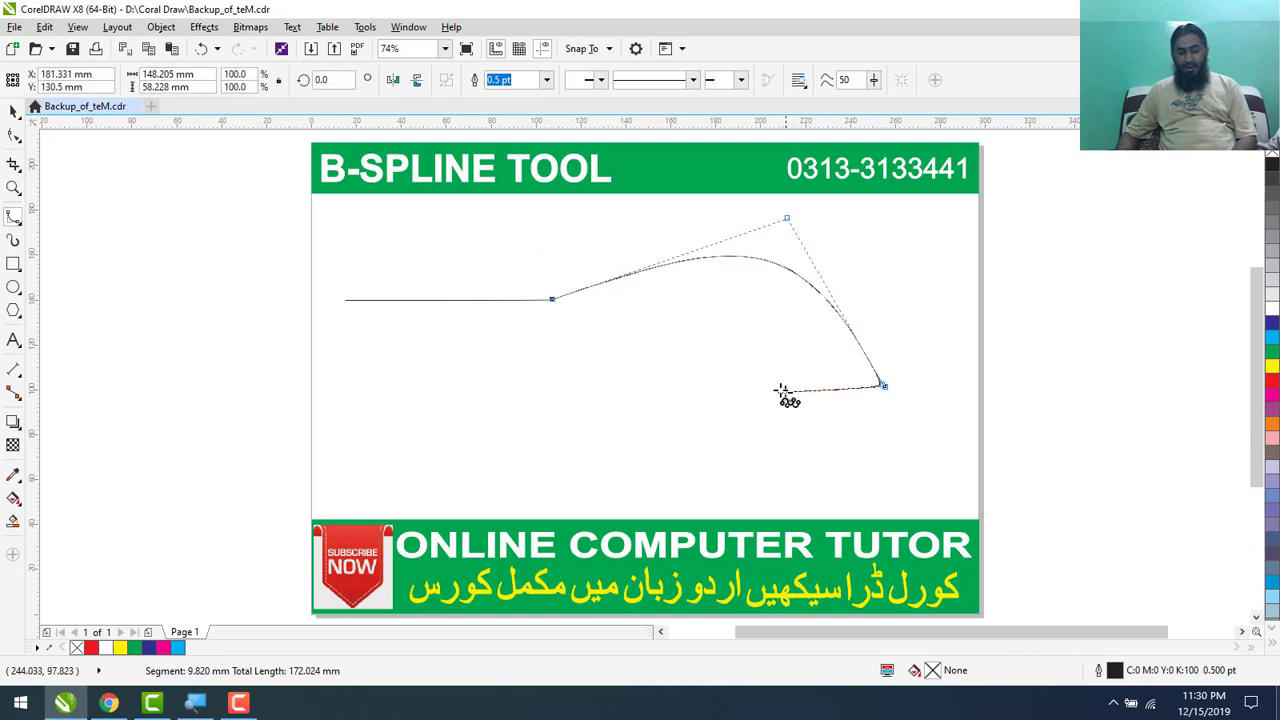
click(571, 330)
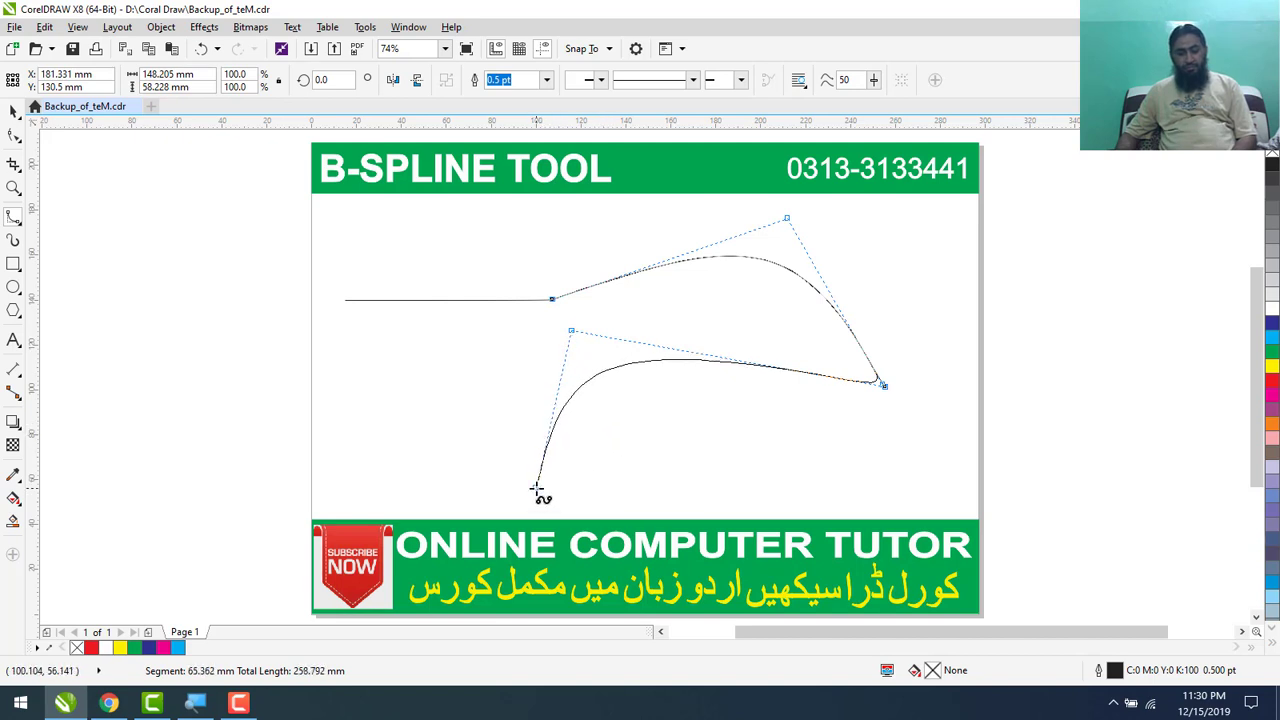
double_click(536, 488)
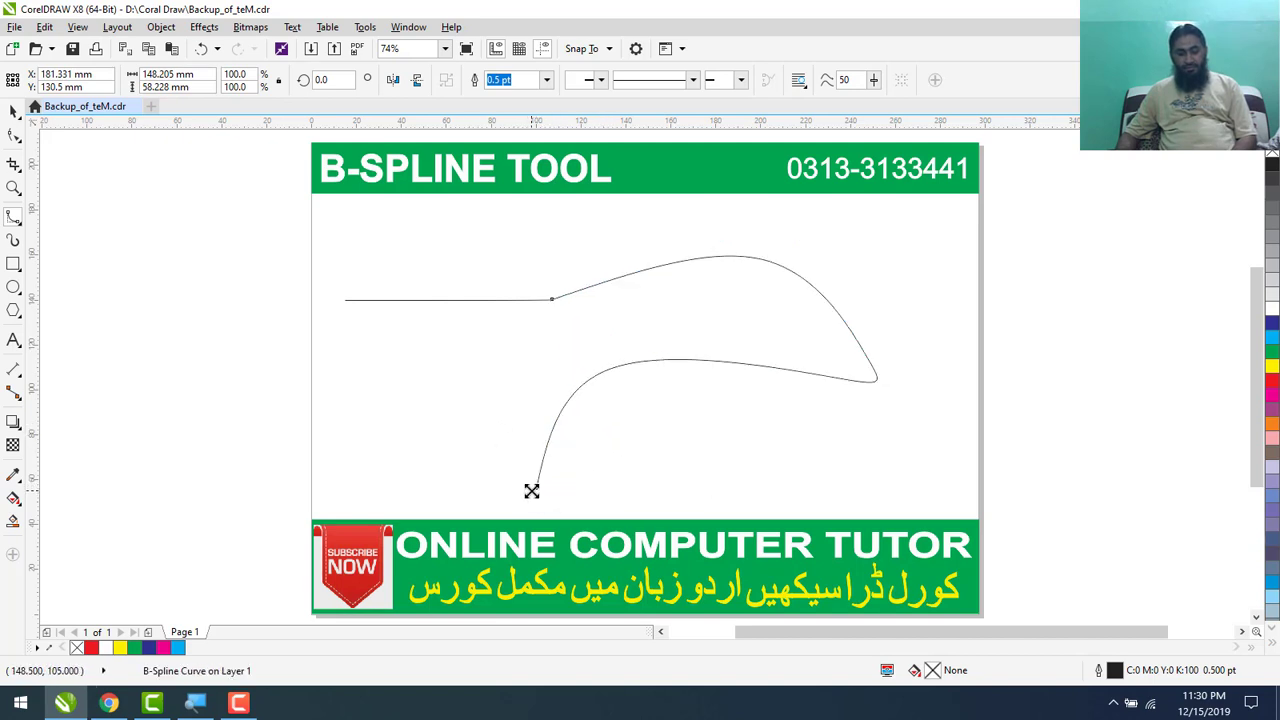
click(534, 489)
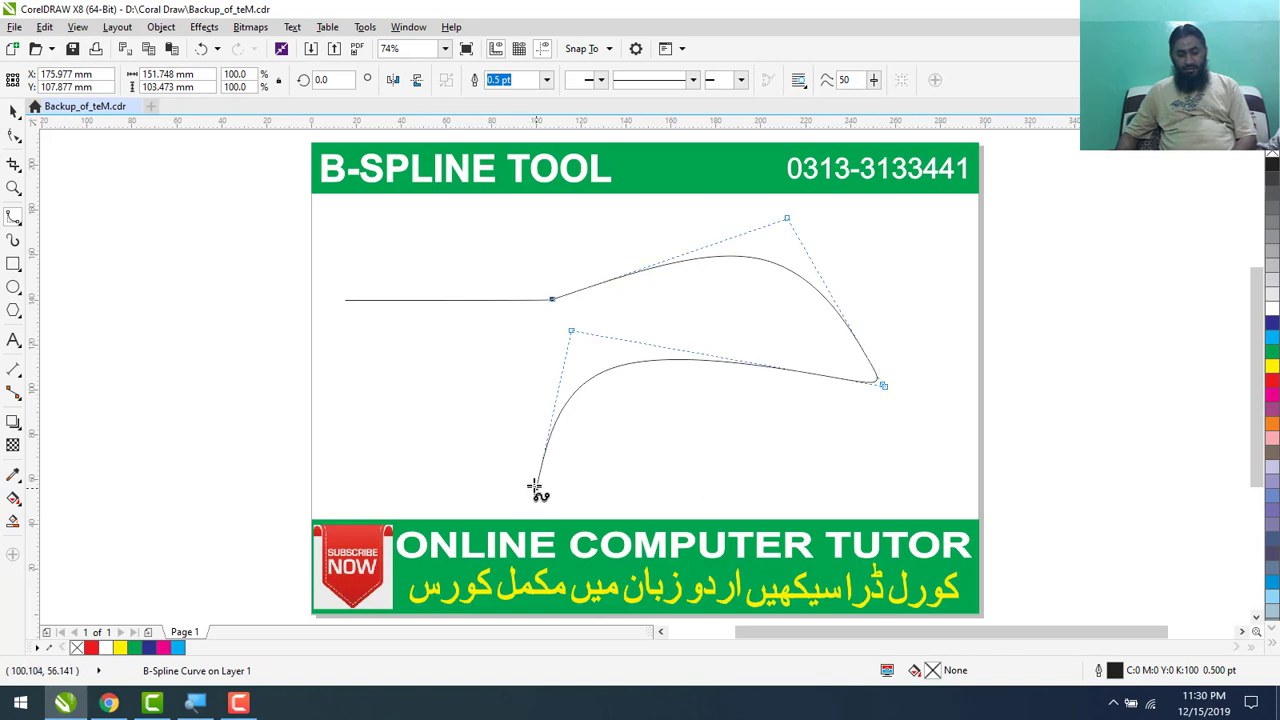
click(346, 300)
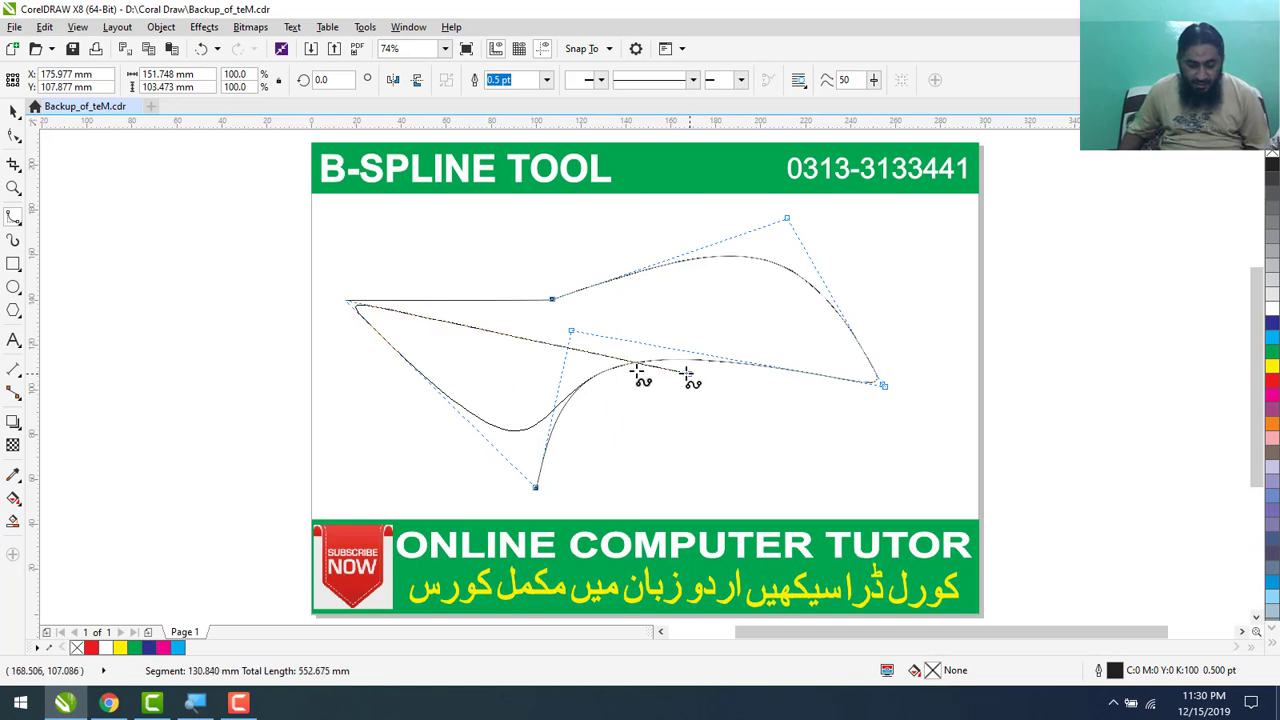
double_click(352, 300)
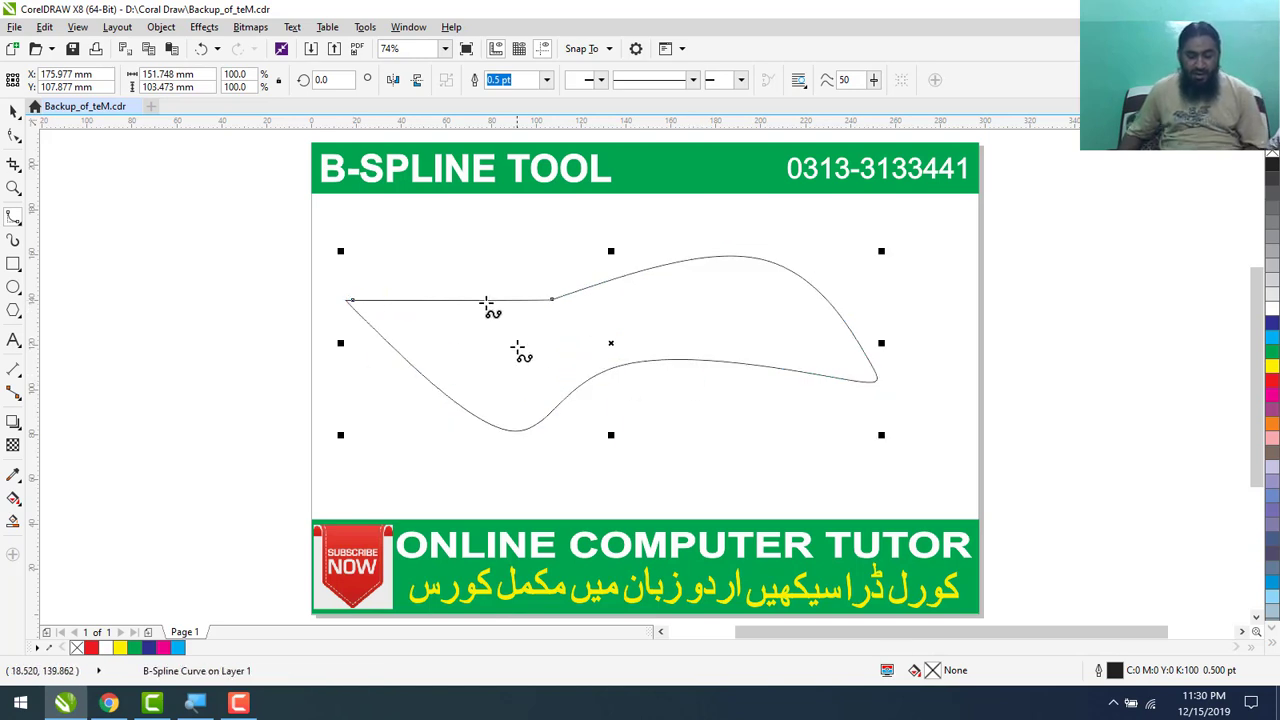
Move the curved B-spline away from the straight line and delete both objects.
click(12, 112)
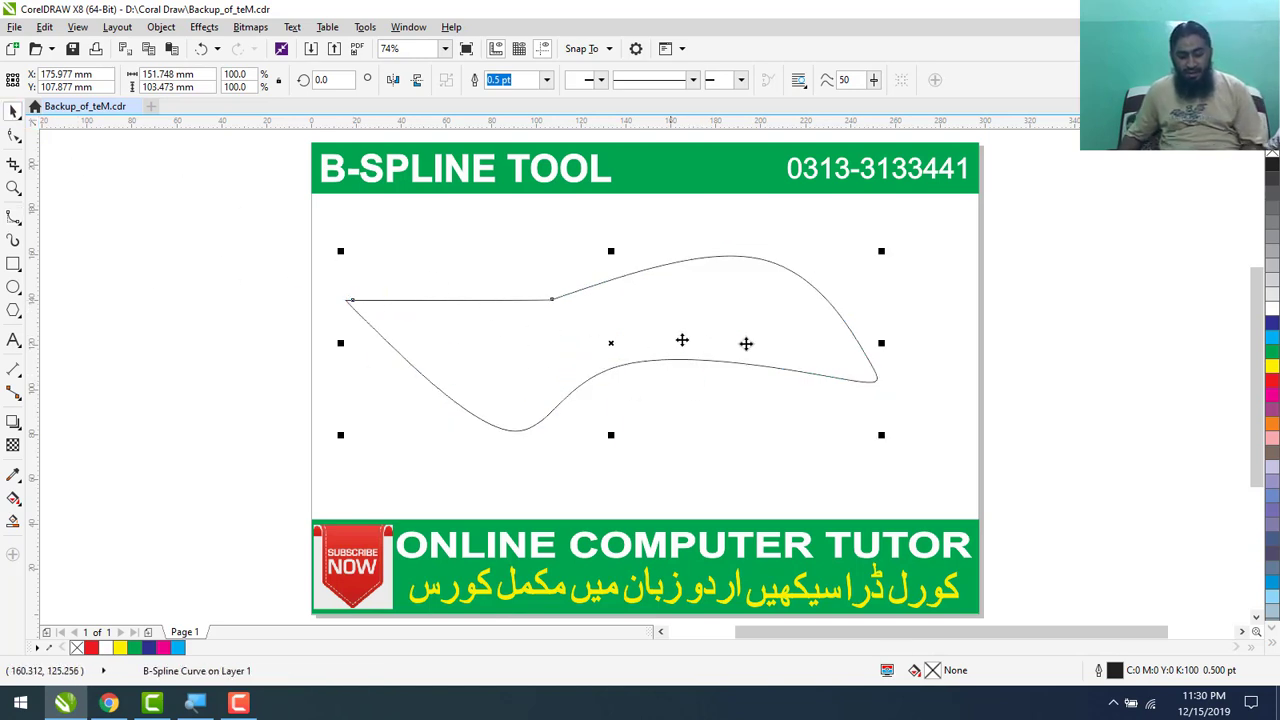
drag(766, 289, 372, 338)
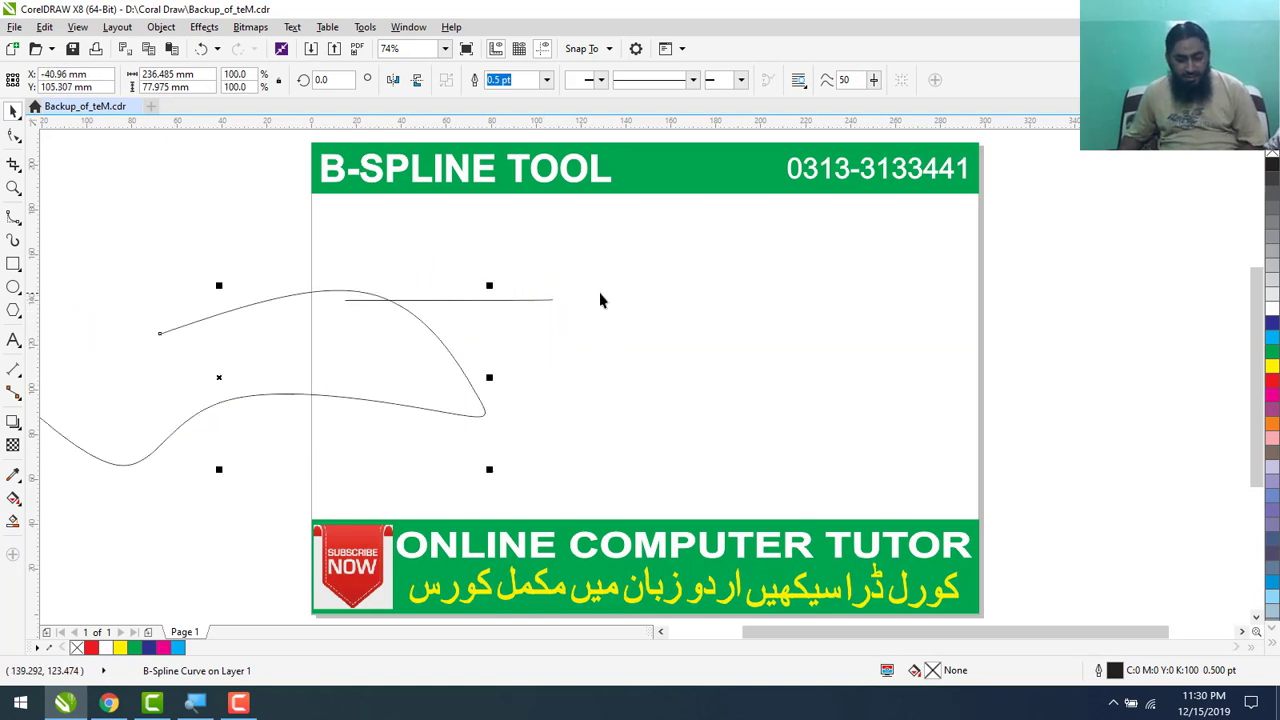
drag(588, 274, 303, 438)
key(Delete)
click(373, 295)
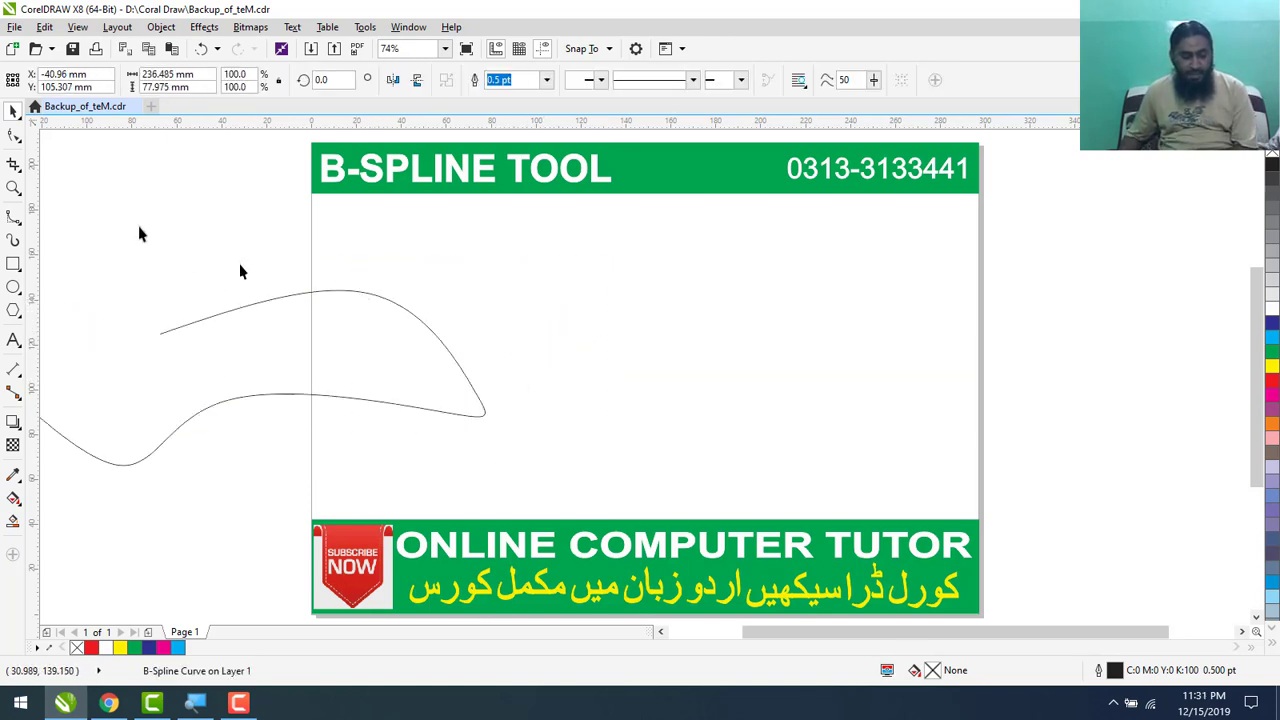
key(Delete)
Draw a wavy open B-spline with seven alternating high and low control points, about 309 mm wide and 25 mm high.
click(14, 238)
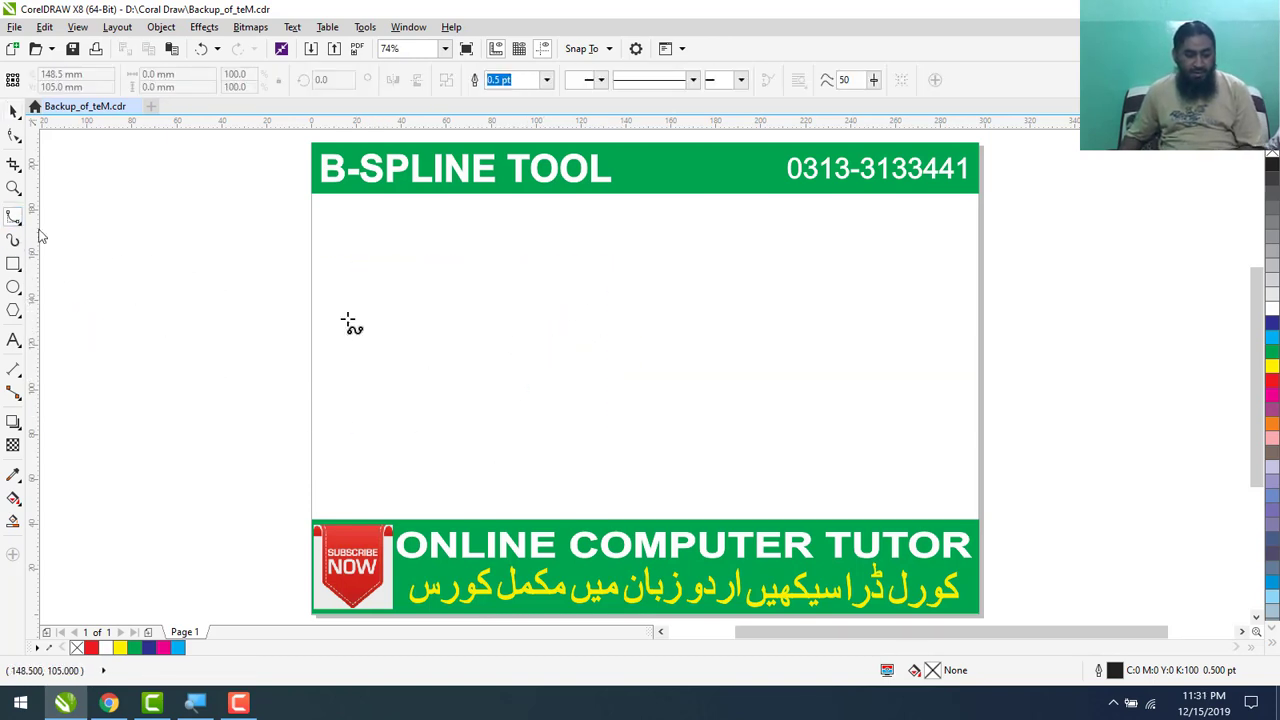
click(323, 369)
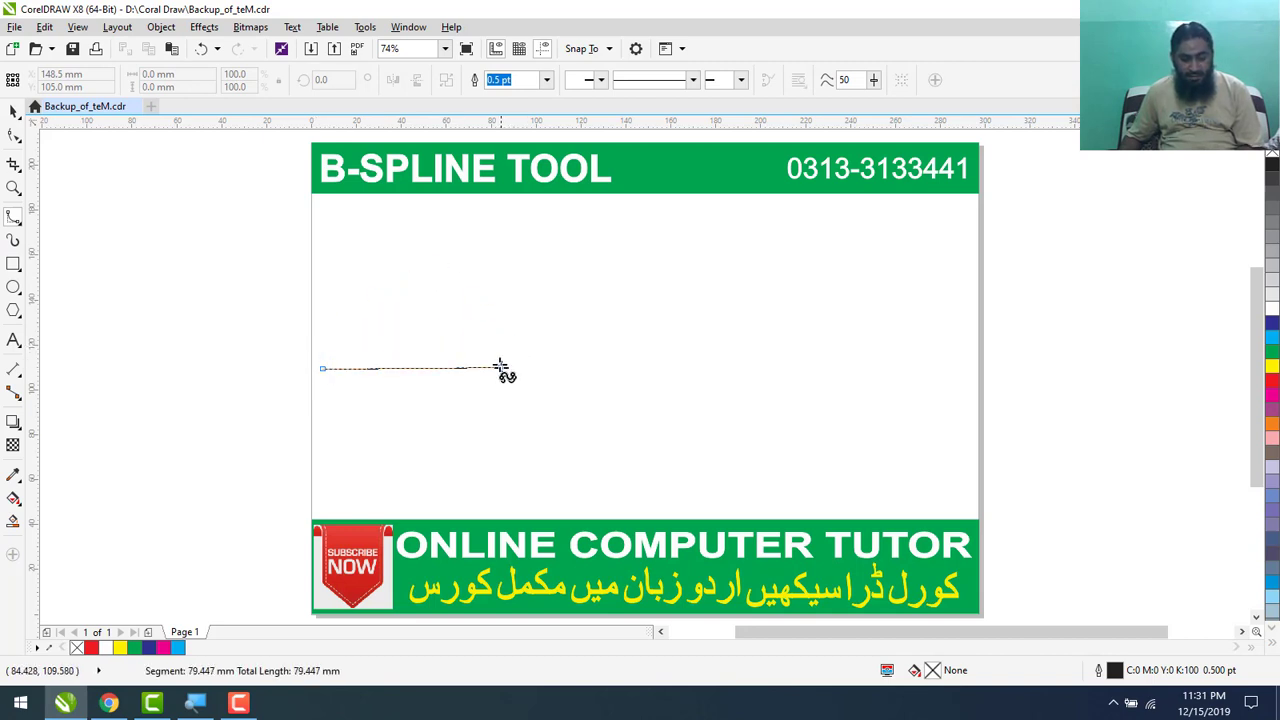
click(442, 300)
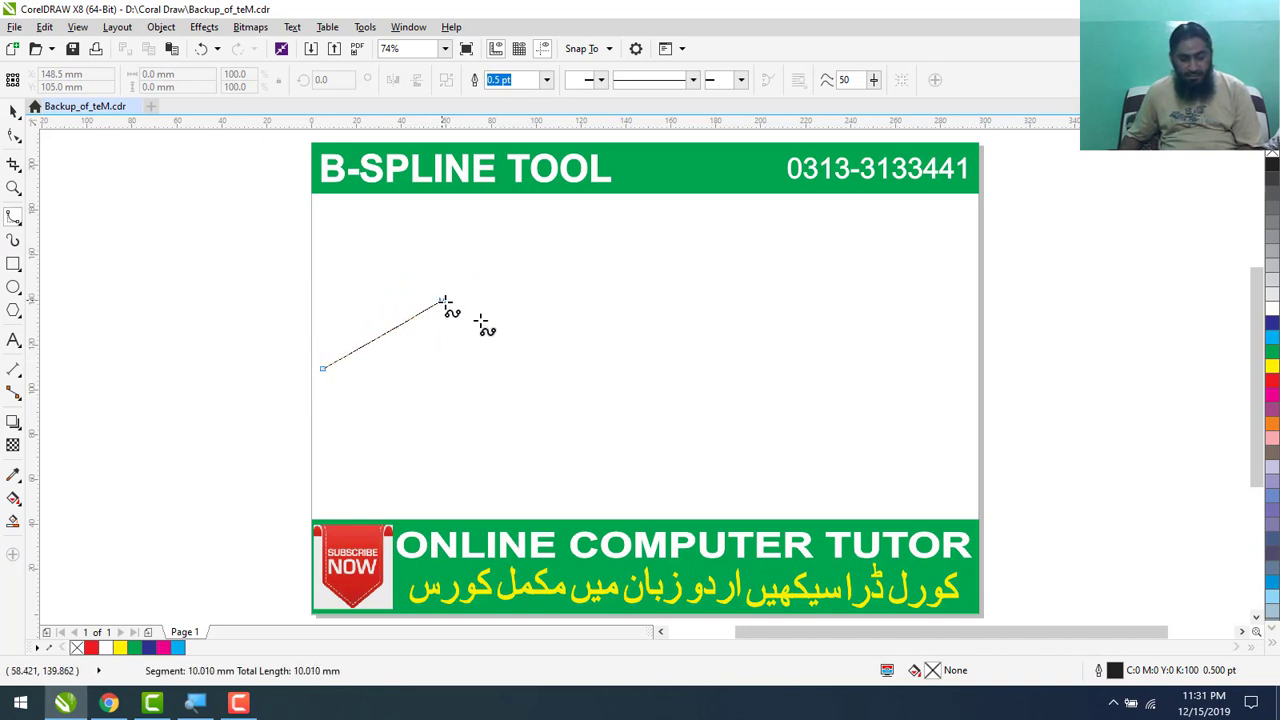
click(572, 377)
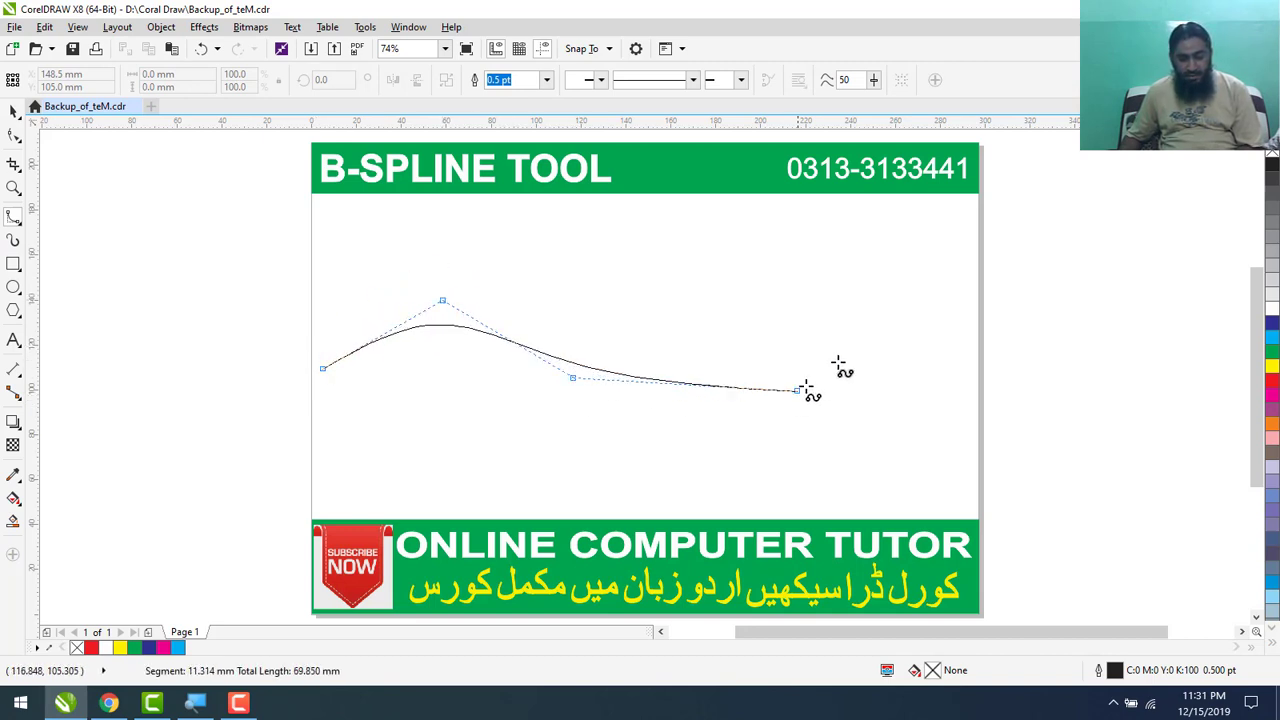
click(701, 312)
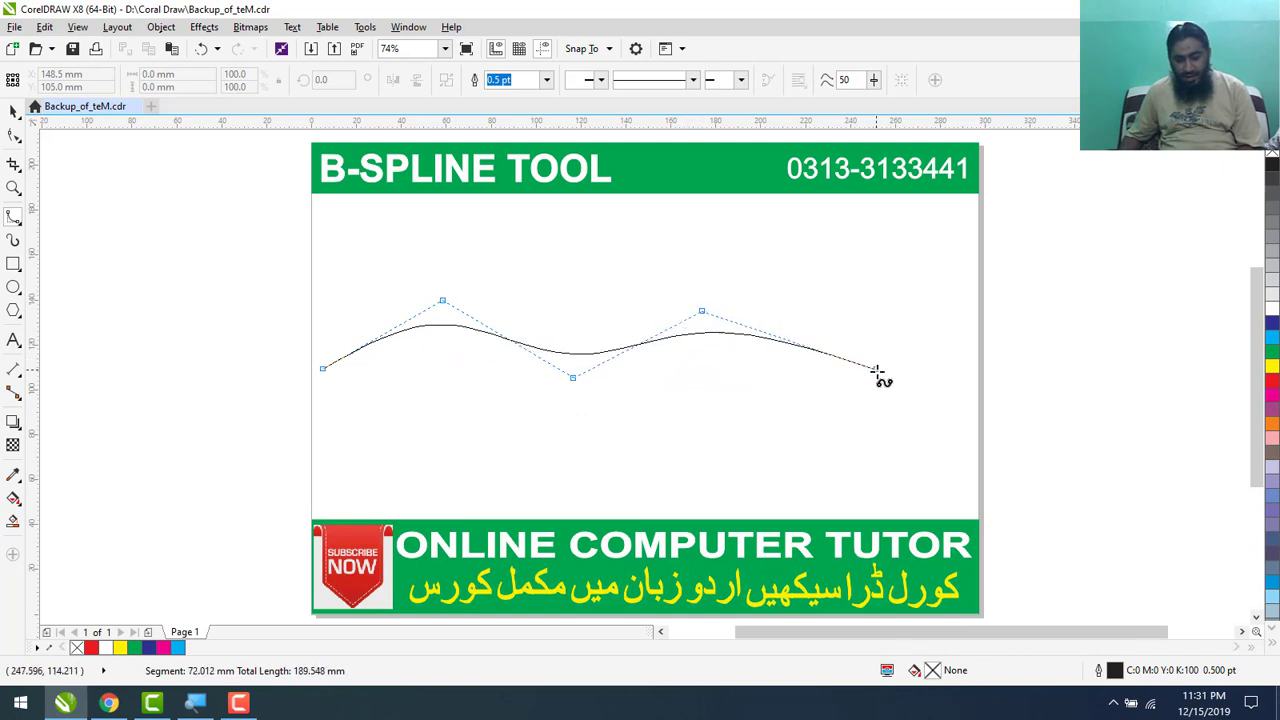
click(810, 375)
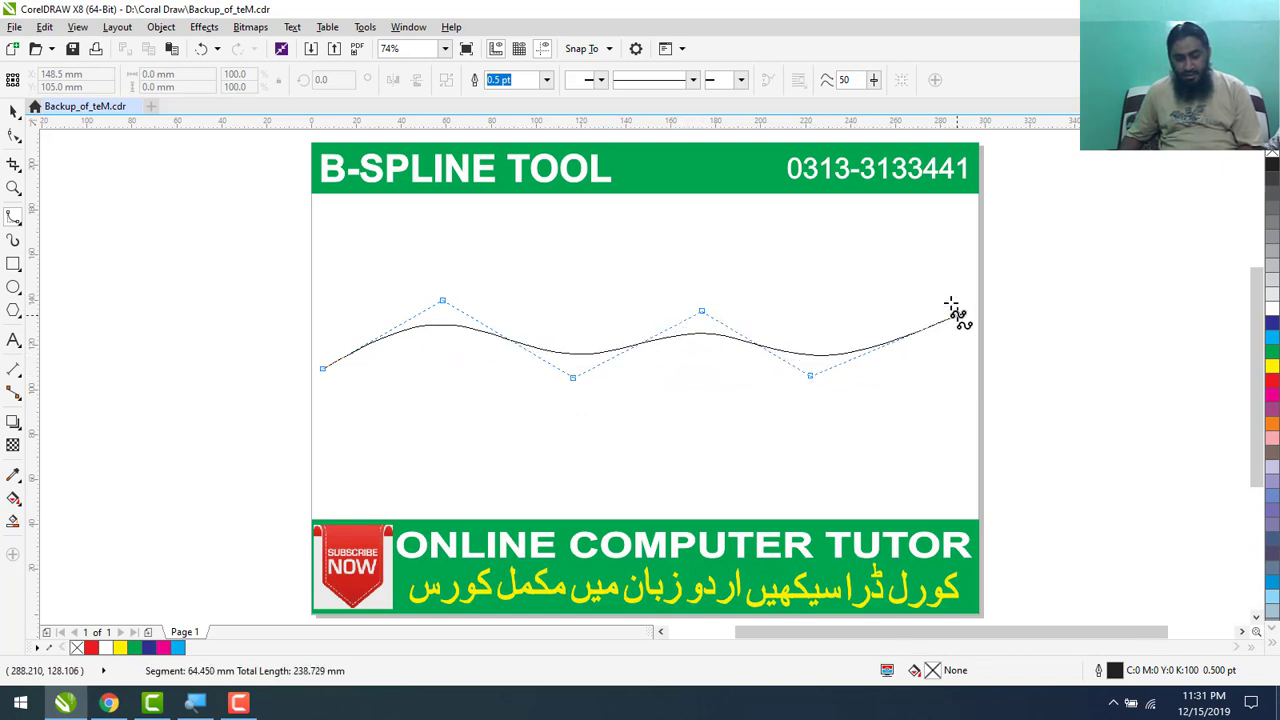
click(948, 302)
double_click(1017, 382)
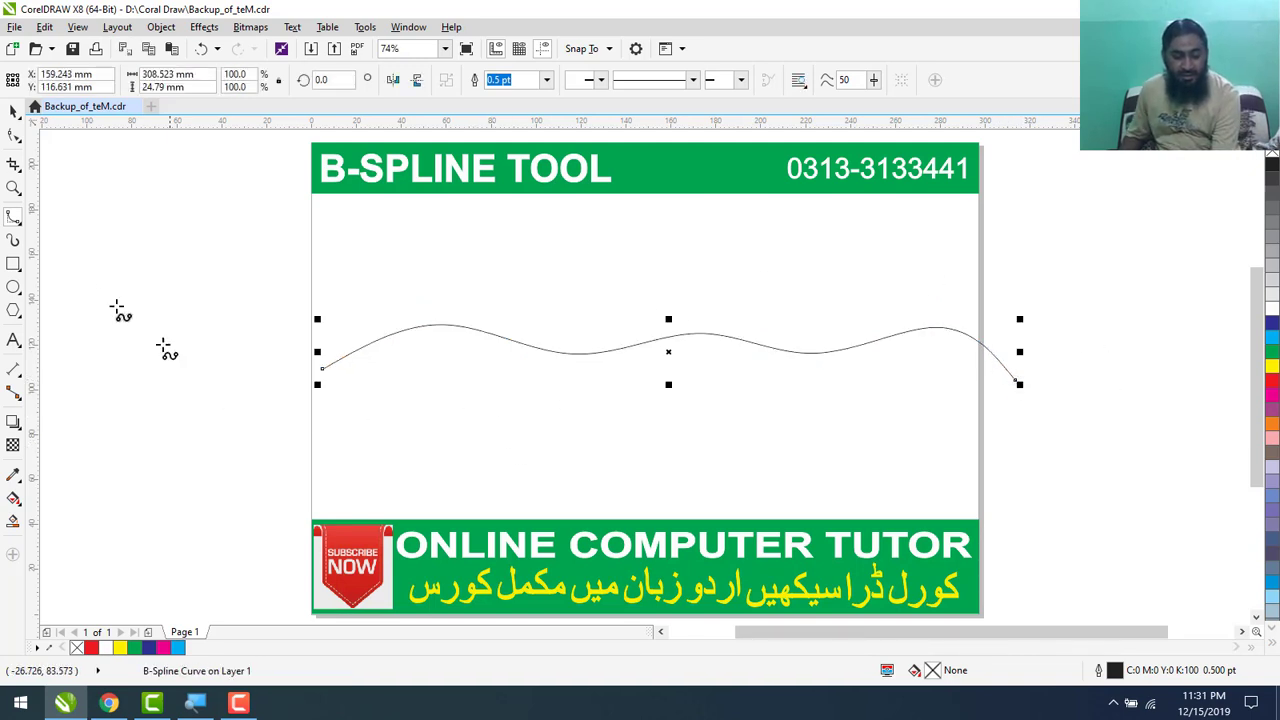
Reshape the wavy B-spline by raising its three peak control points, adding a low point before its end and lowering its start point.
click(12, 138)
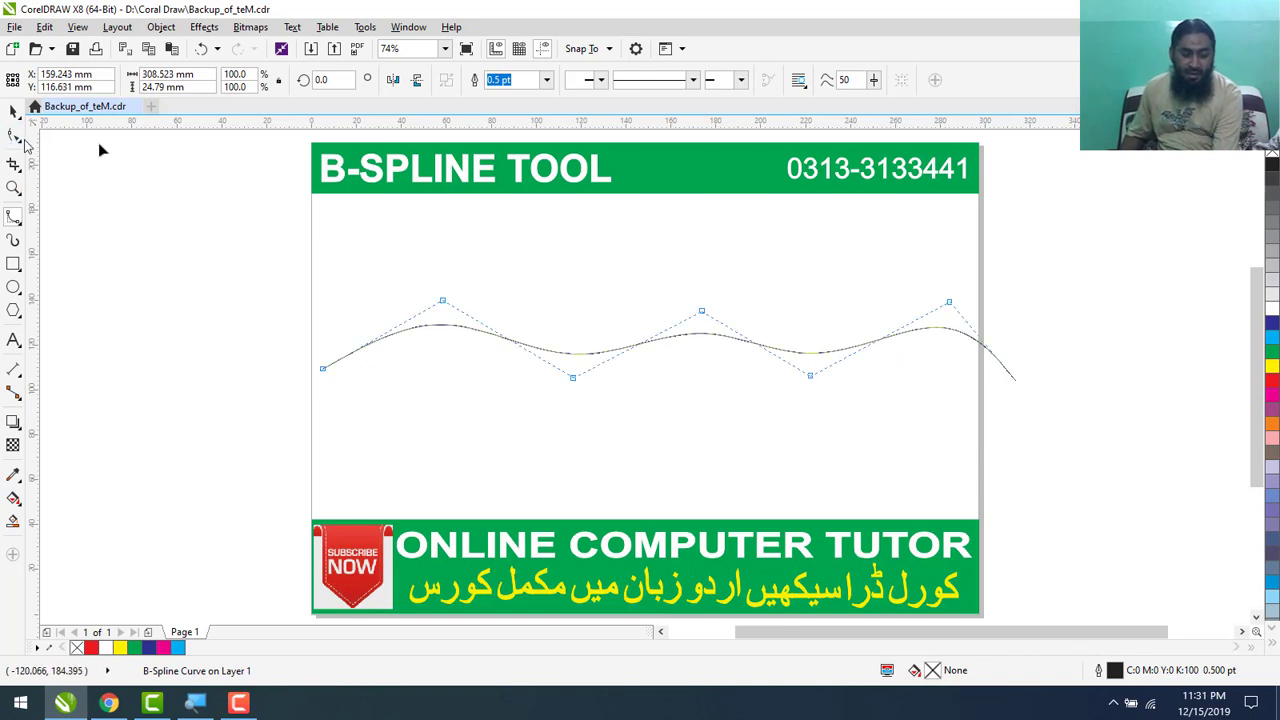
drag(442, 301, 436, 259)
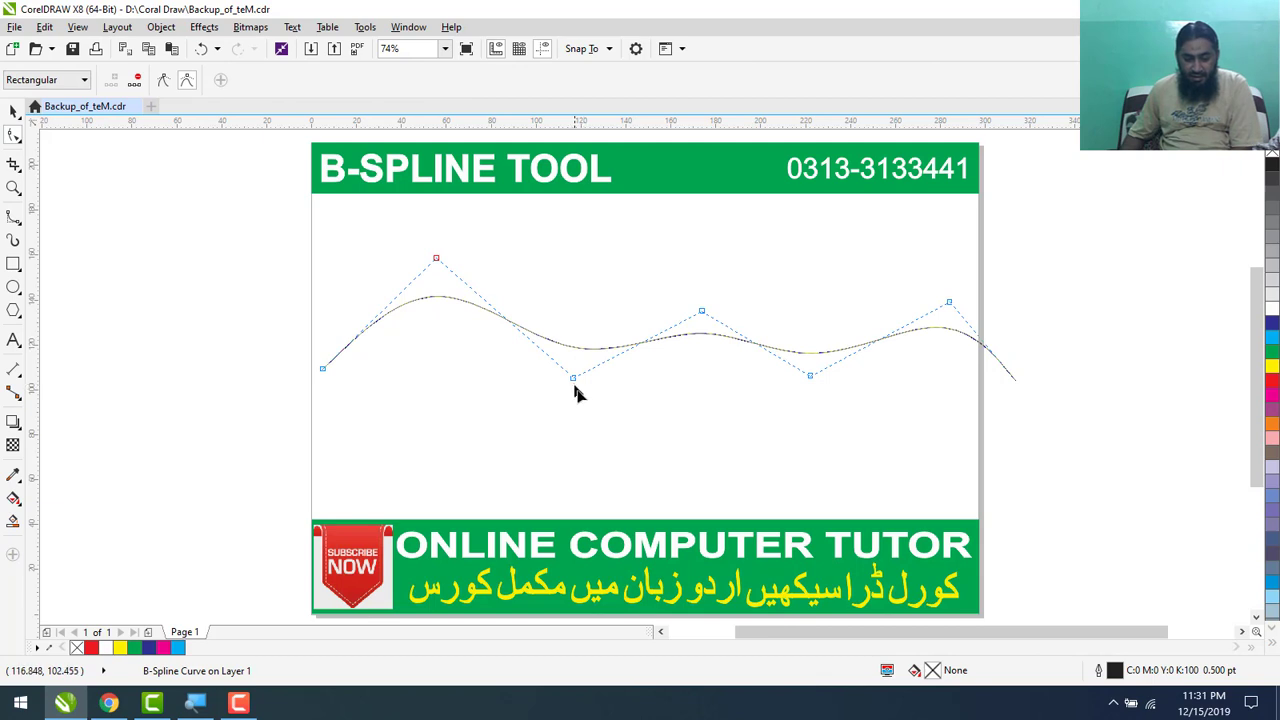
click(588, 414)
drag(701, 313, 655, 240)
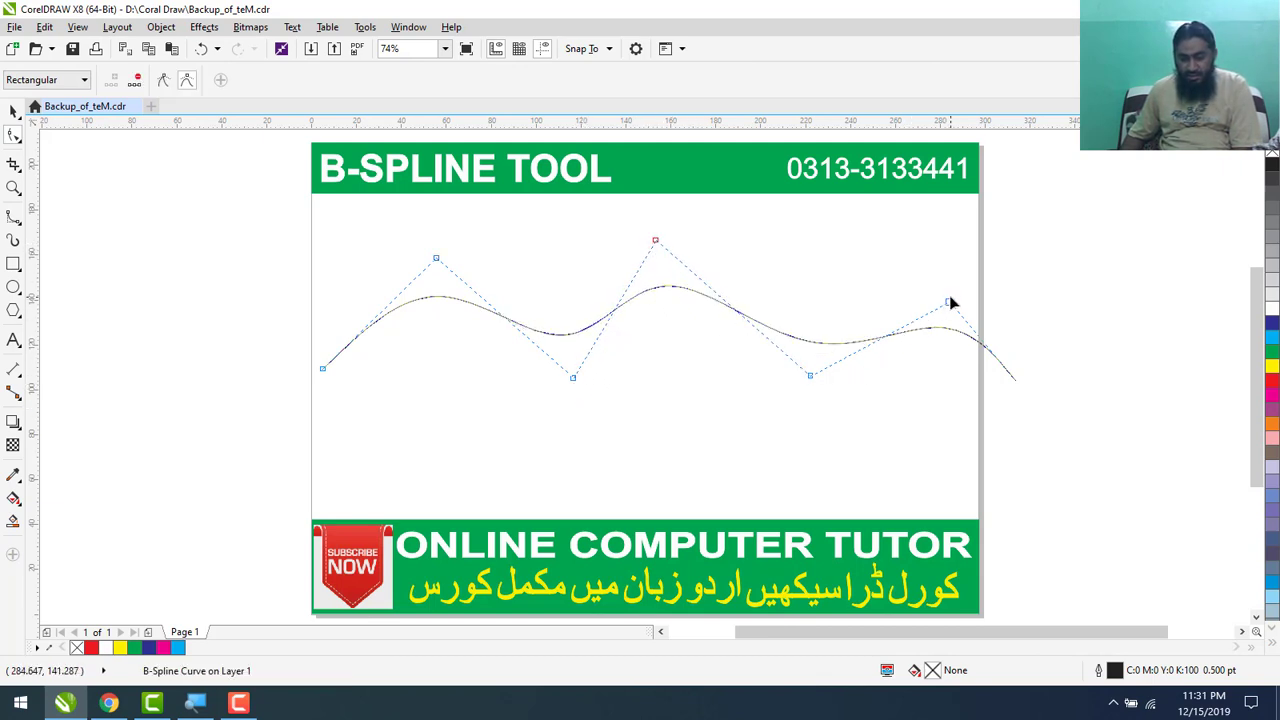
drag(950, 302, 896, 236)
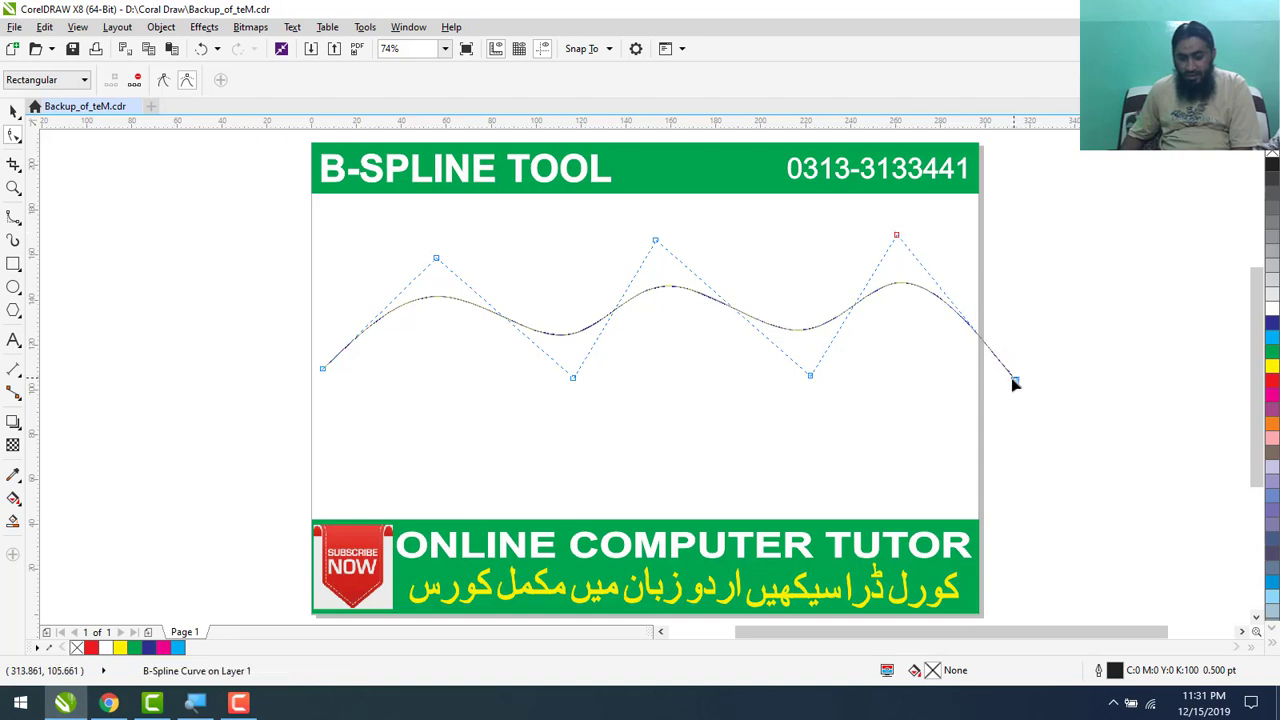
drag(1014, 384, 947, 386)
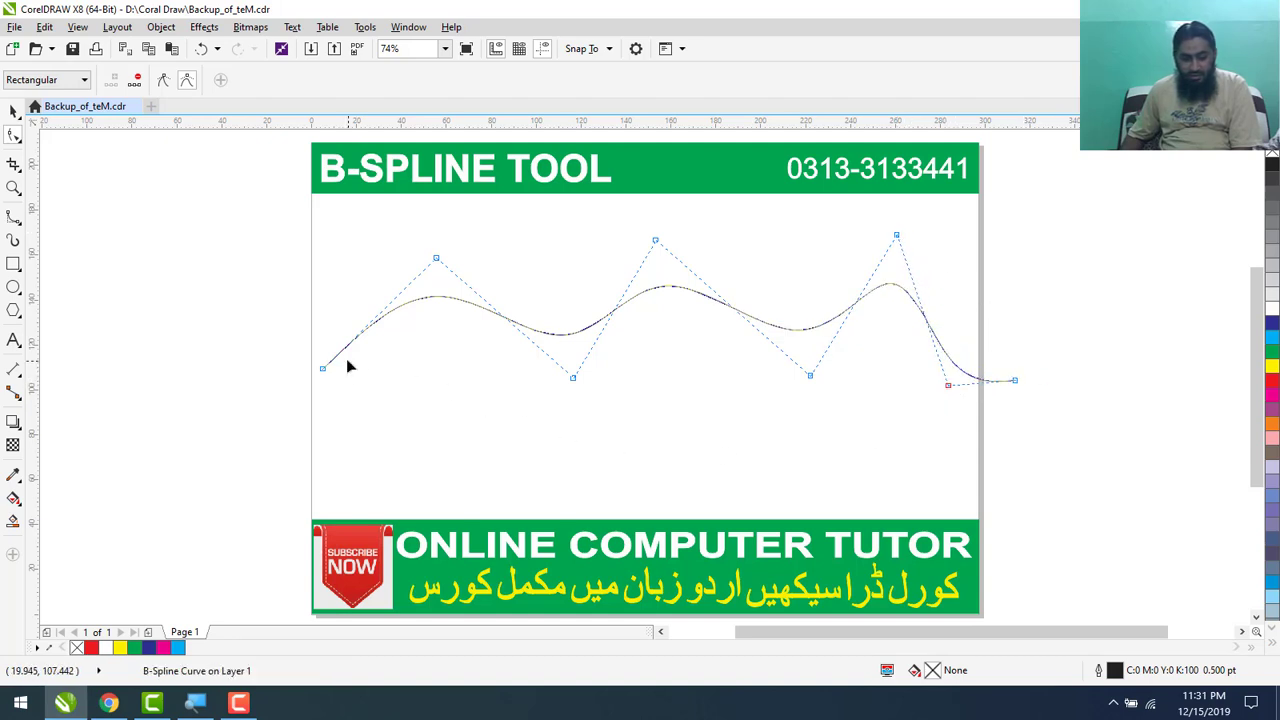
drag(325, 370, 339, 403)
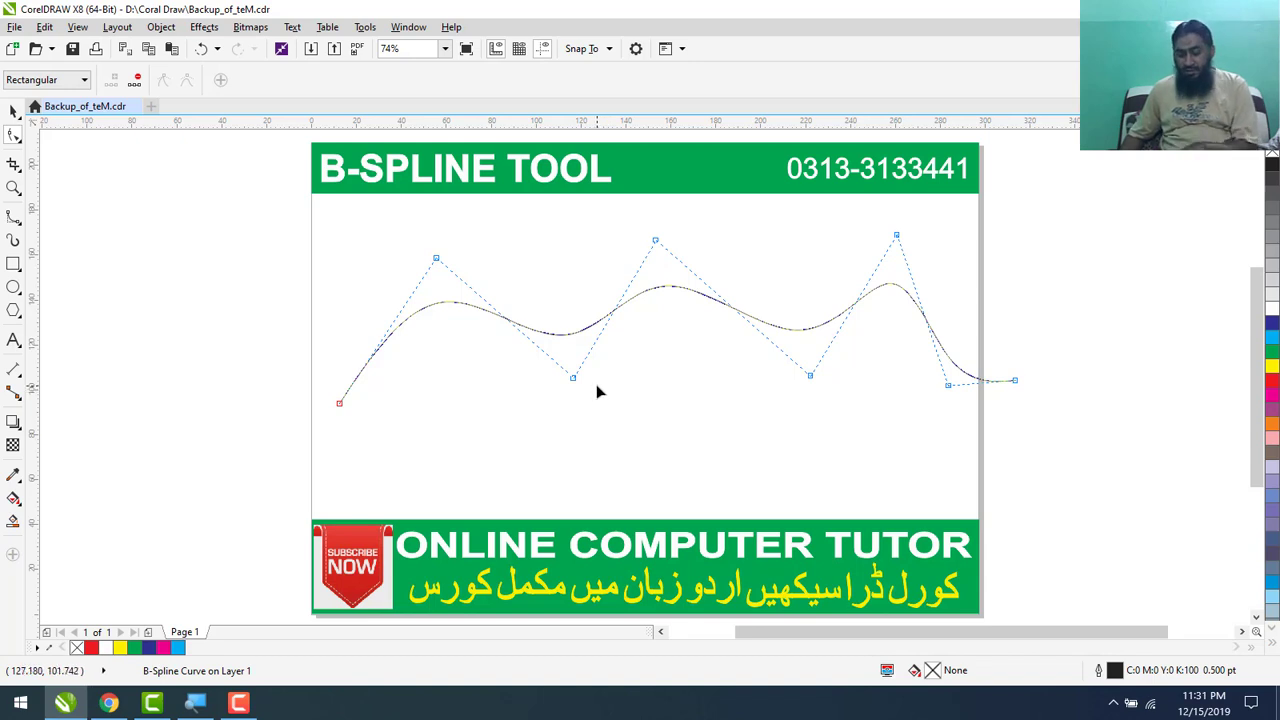
Delete the wave's starting control point and then the whole B-spline curve.
key(Delete)
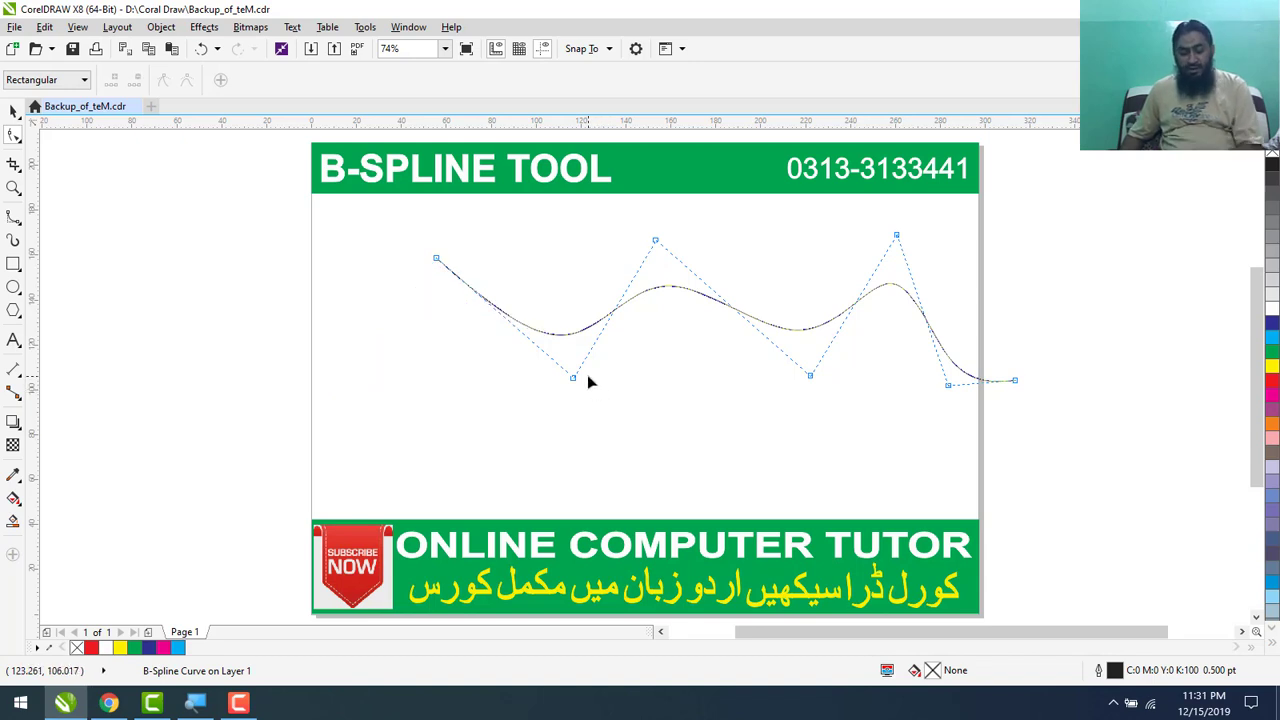
click(13, 112)
key(Delete)
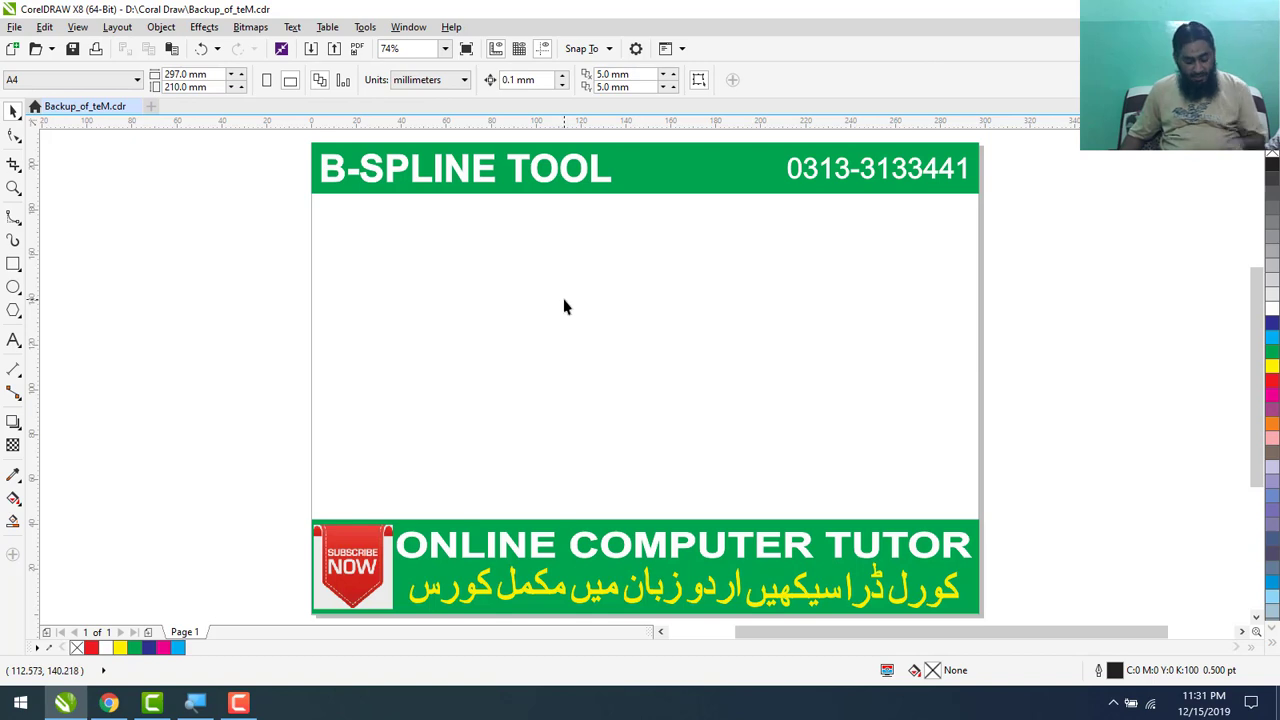
Paste the copied portrait photo of the half face onto the page.
key(ctrl+v)
scroll(616, 329, up, 2)
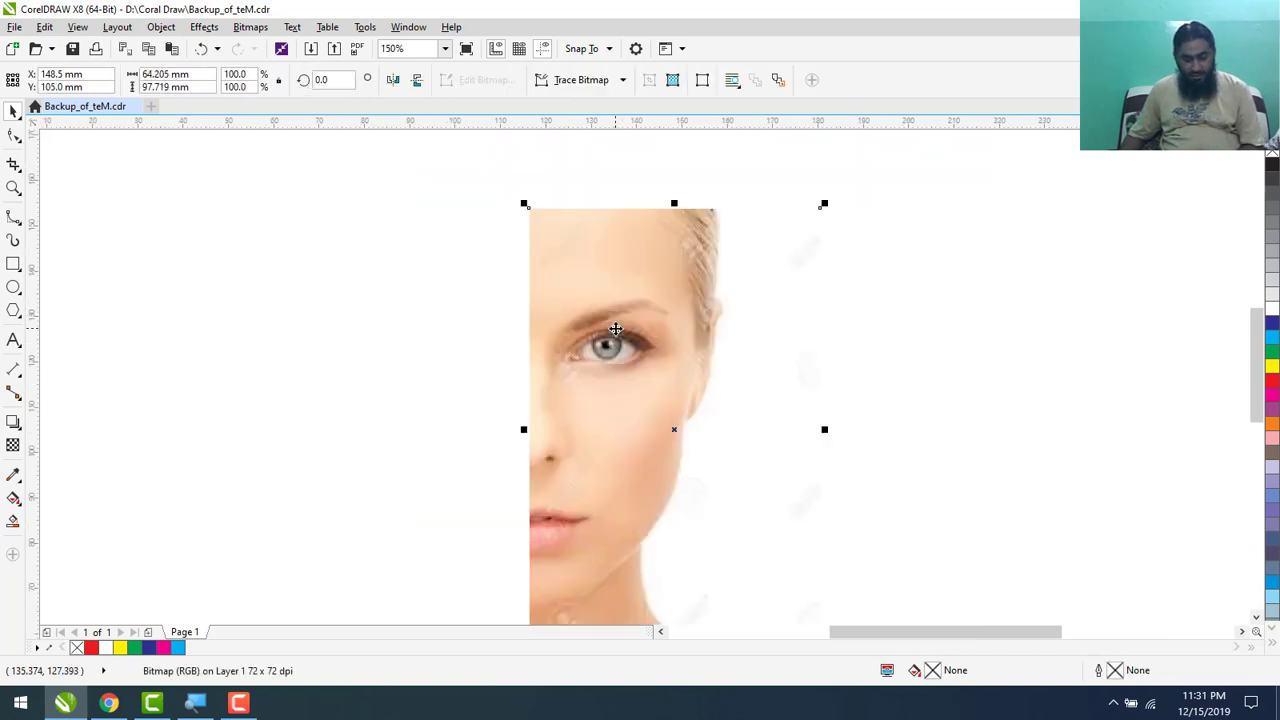
Move the portrait photo up to about X 153.8, Y 113.5 mm and draw a straight B-spline about 42 mm long along its top edge.
drag(614, 362, 640, 322)
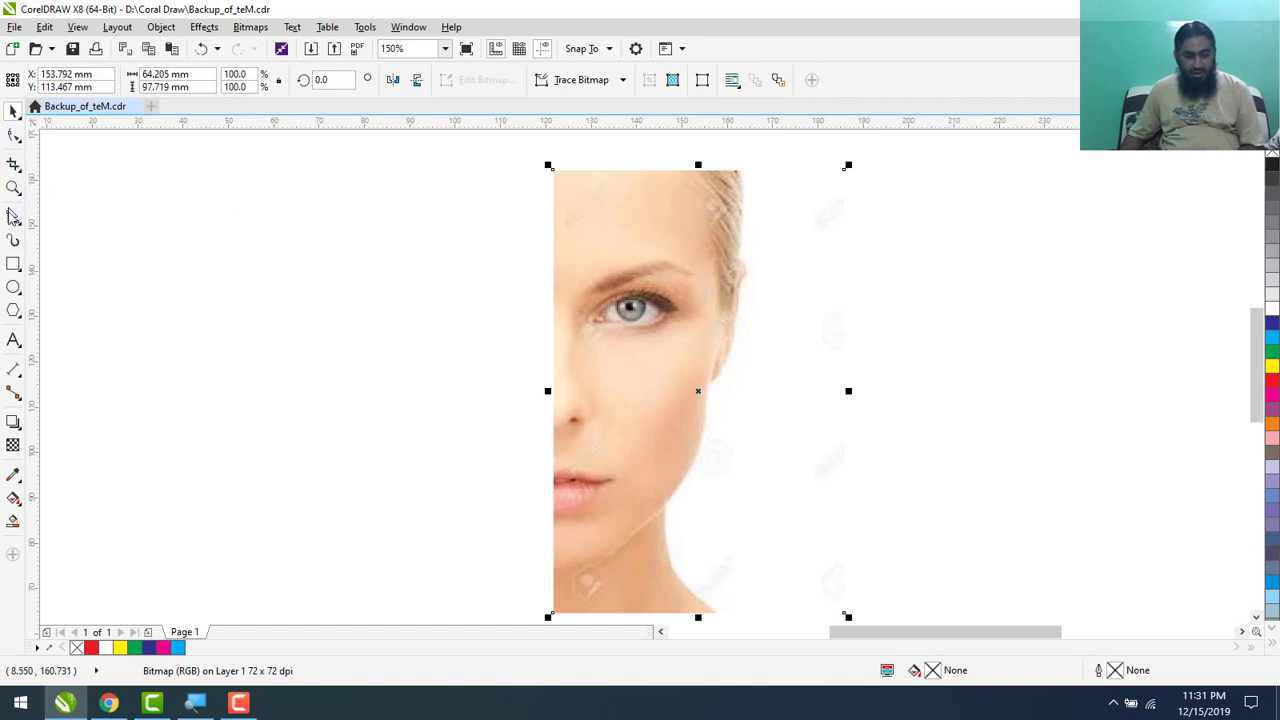
click(13, 216)
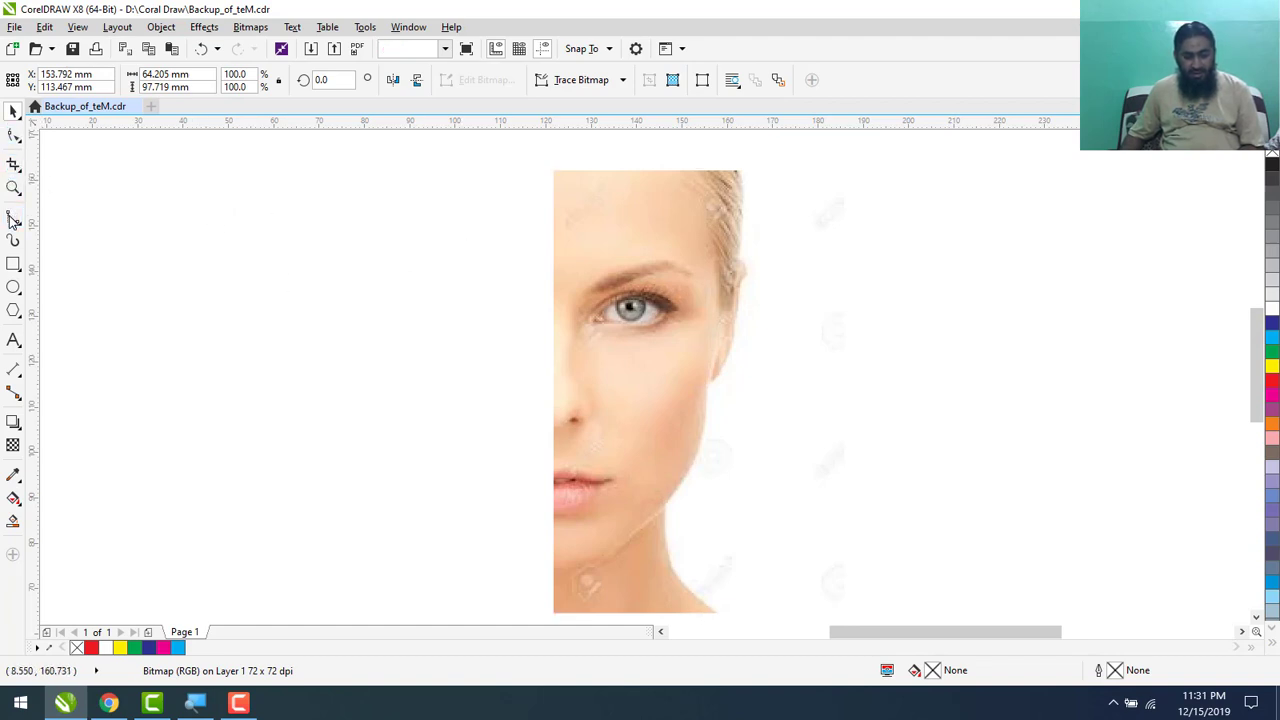
click(553, 170)
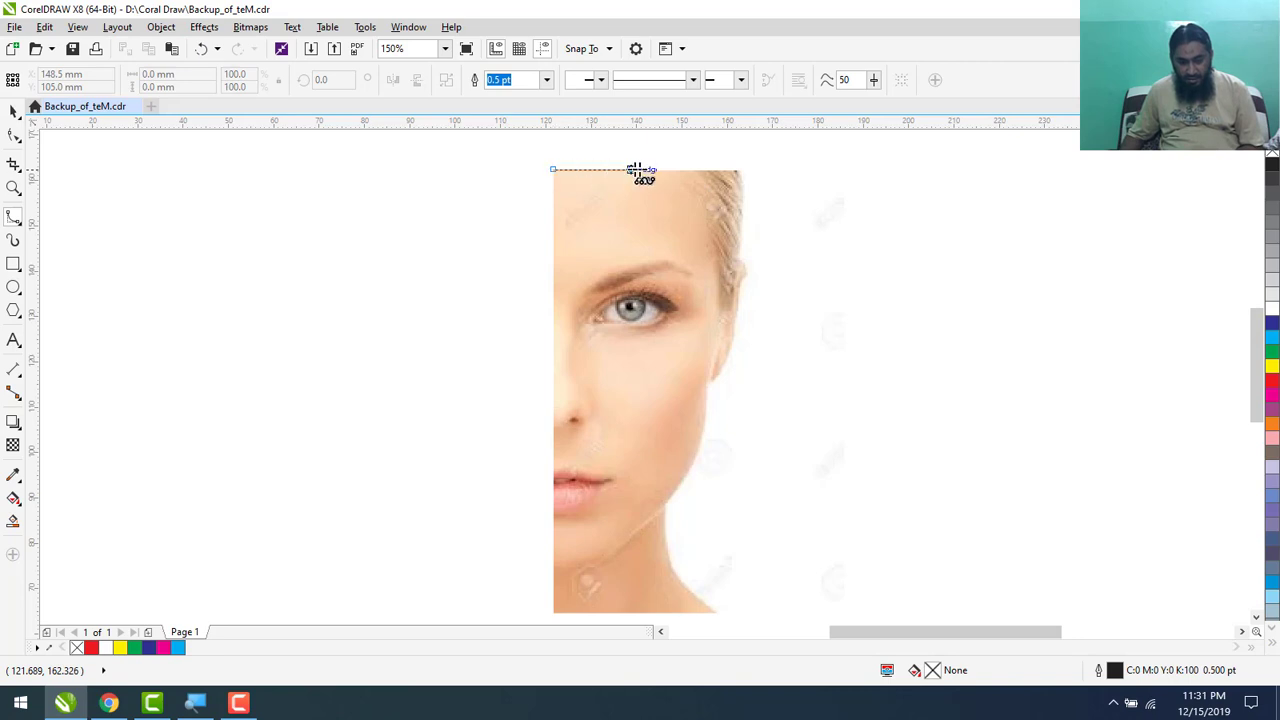
double_click(741, 170)
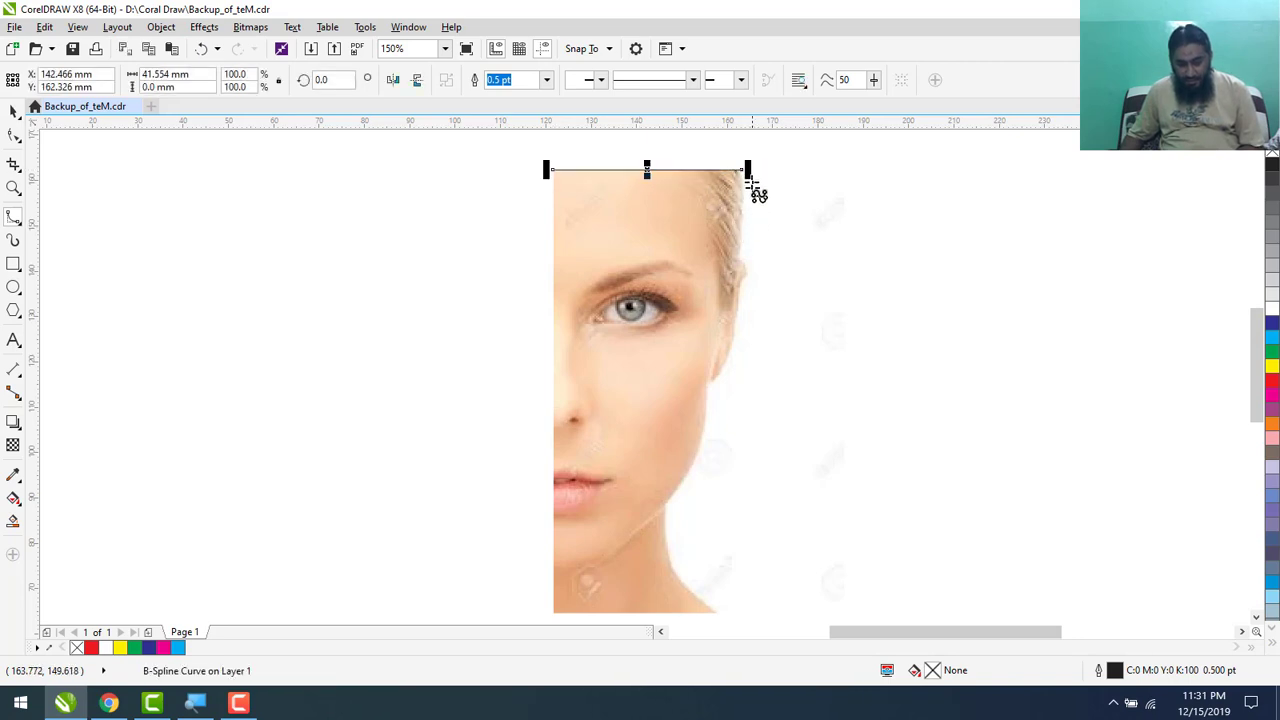
Continue the B-spline from the top edge's hair end down along the hair, ear and cheek to the jaw, correcting the misplaced jaw points.
click(741, 169)
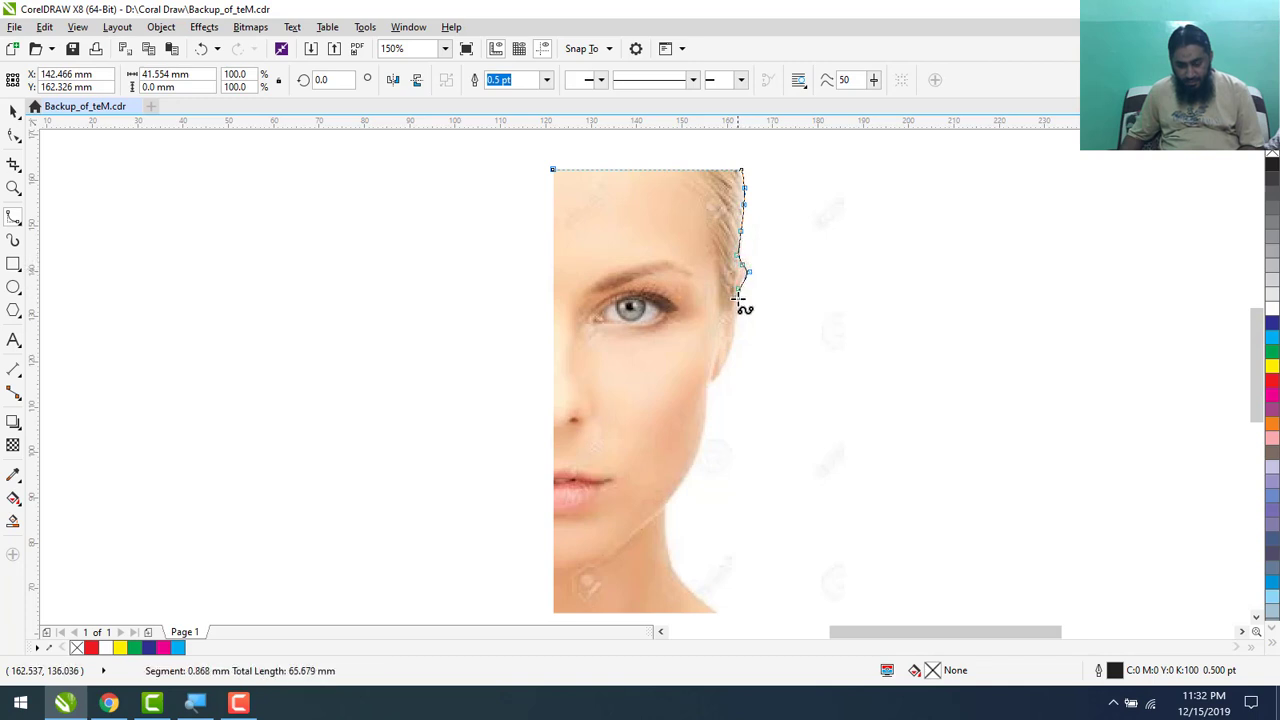
click(732, 355)
click(720, 370)
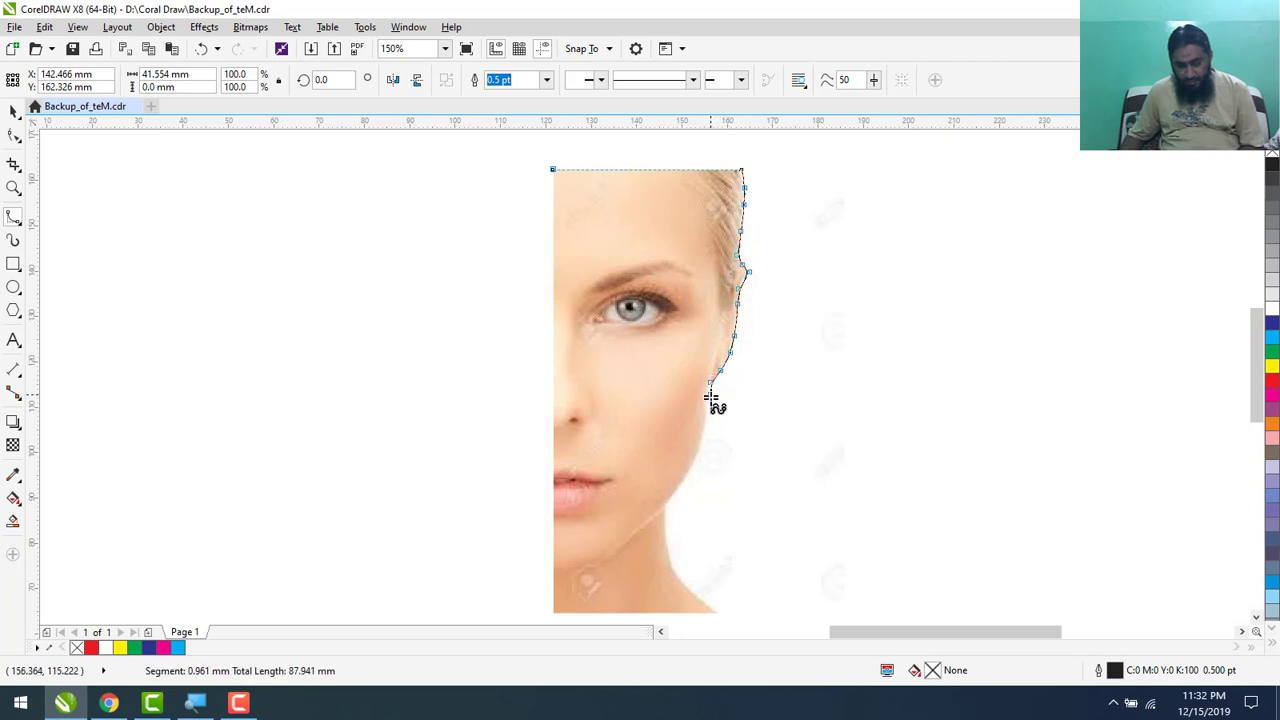
click(703, 435)
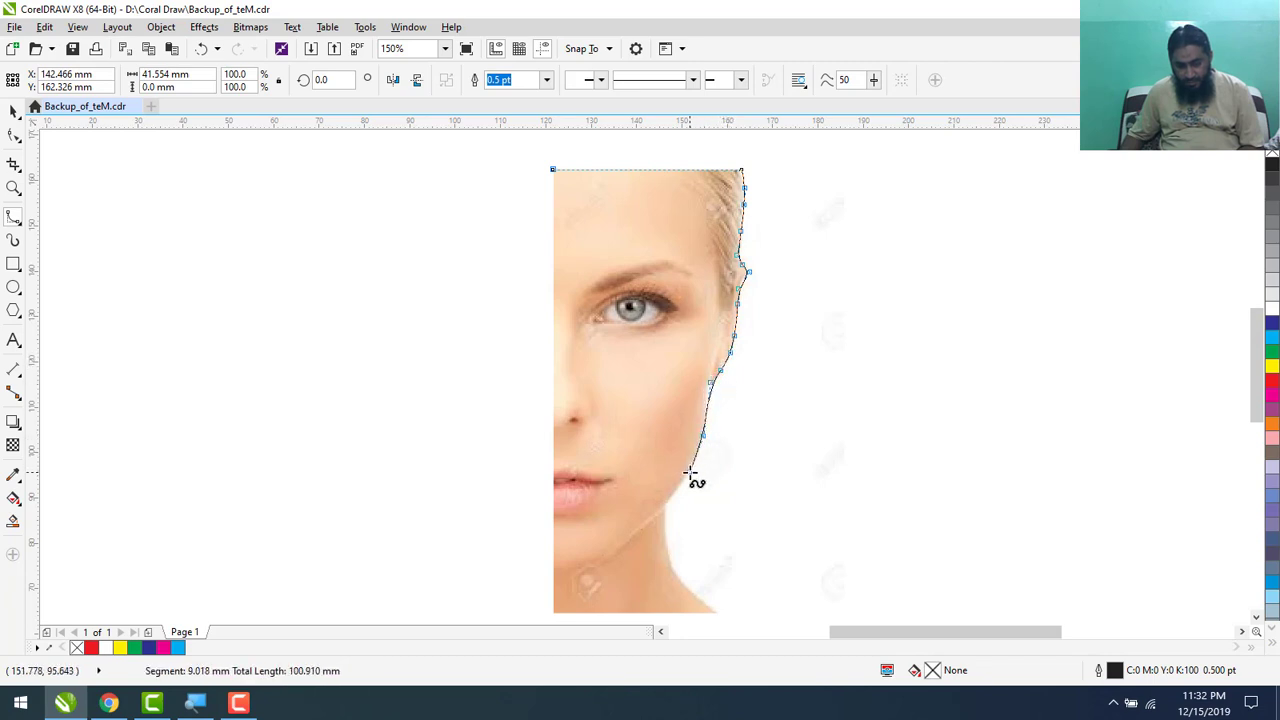
click(678, 495)
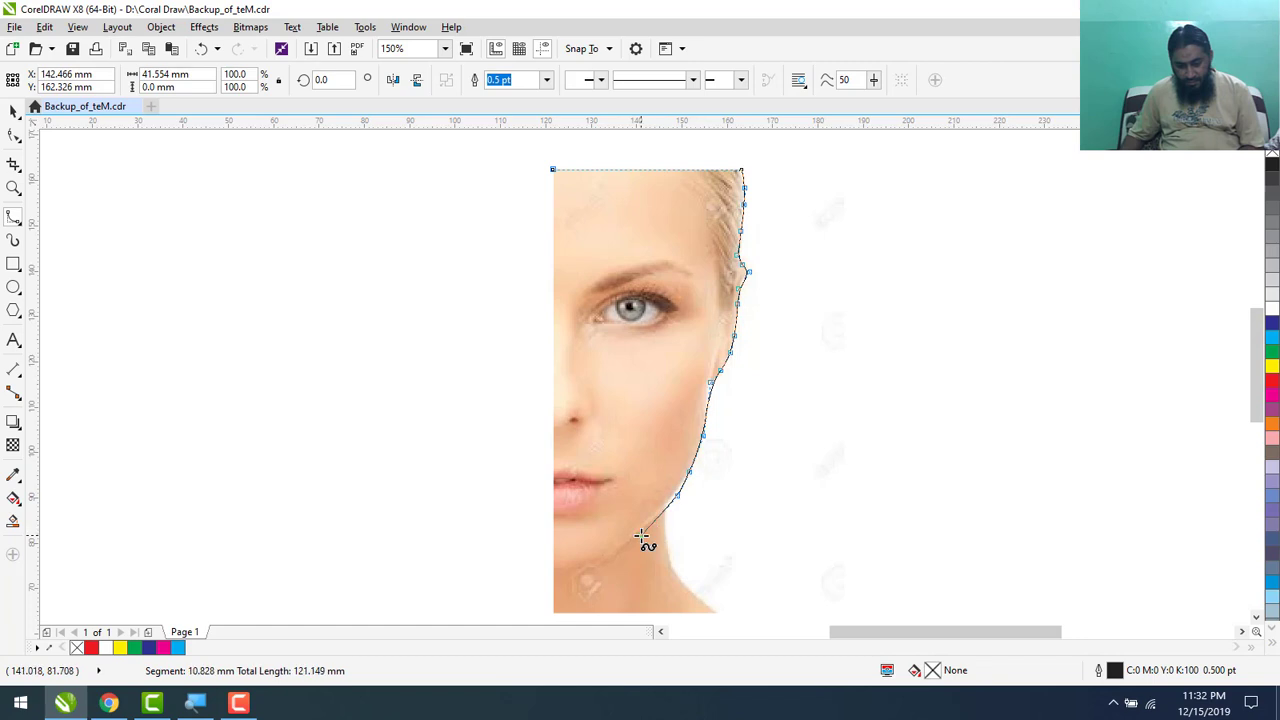
key(ctrl+z)
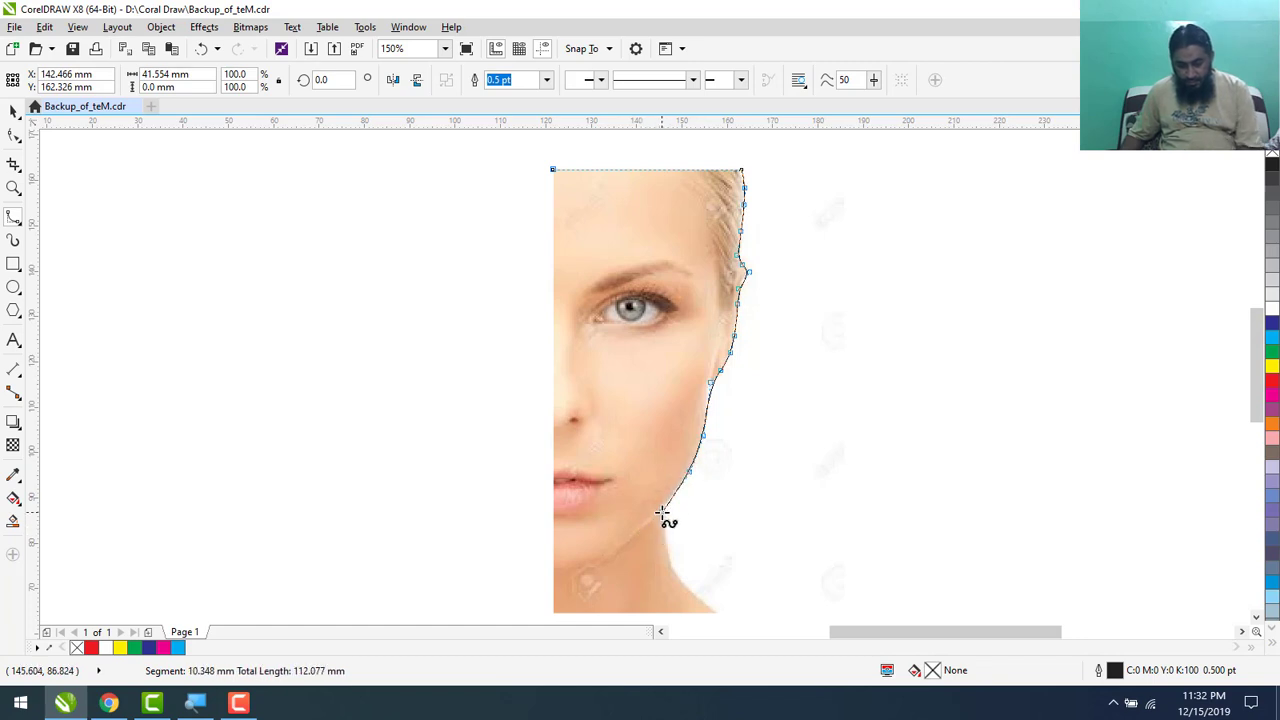
click(946, 486)
key(ctrl+z)
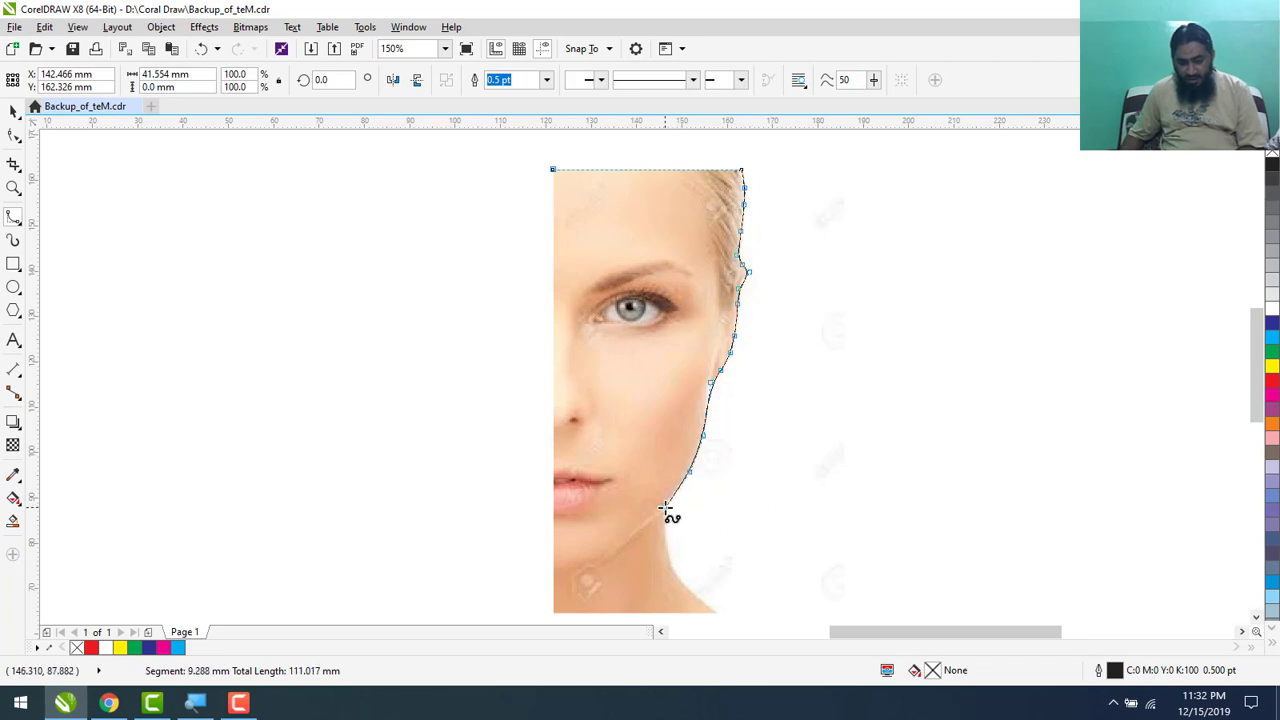
Extend the B-spline under the chin to the photo's straight face edge and close it at its start, about 43 mm wide and 89 mm high.
click(630, 539)
click(603, 563)
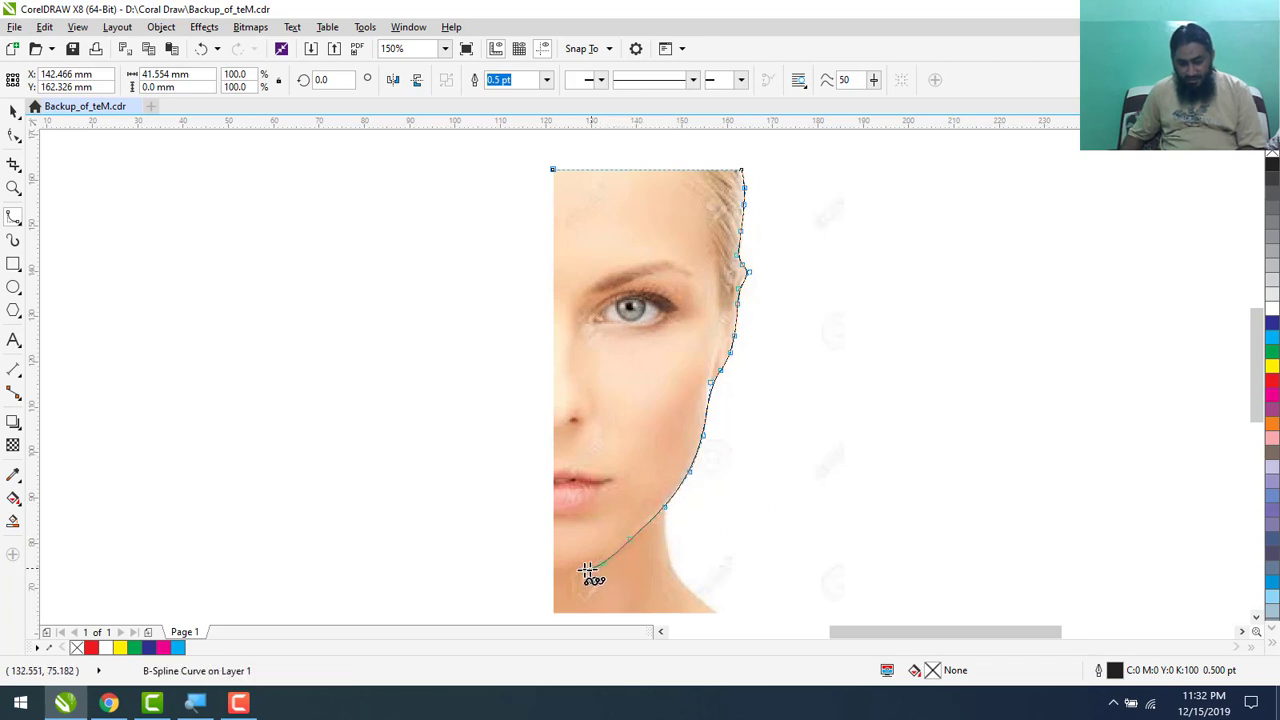
click(551, 577)
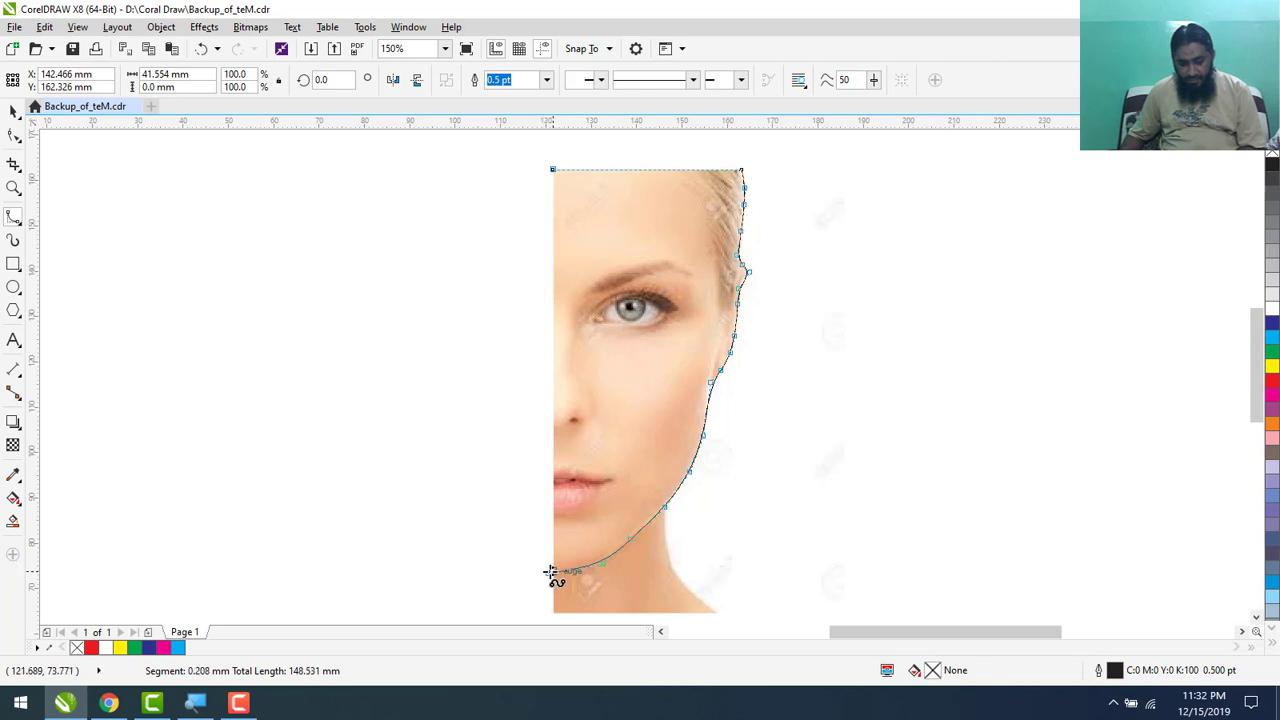
click(553, 172)
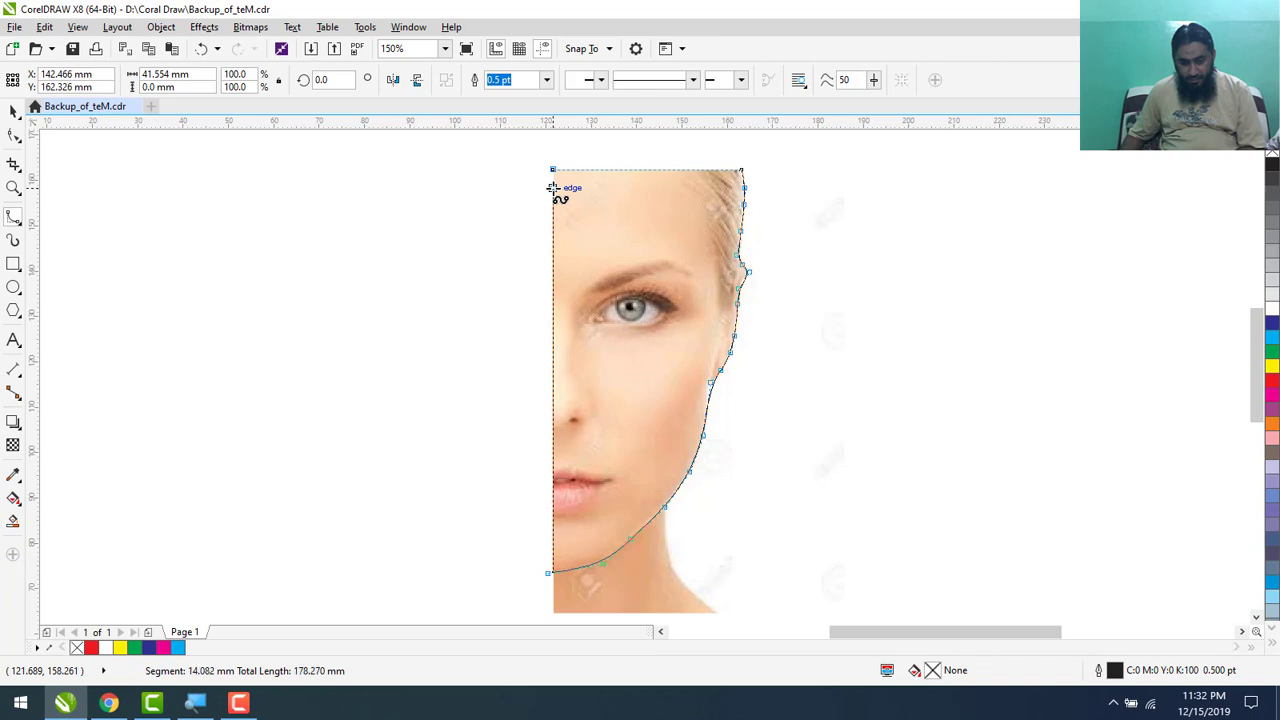
click(553, 171)
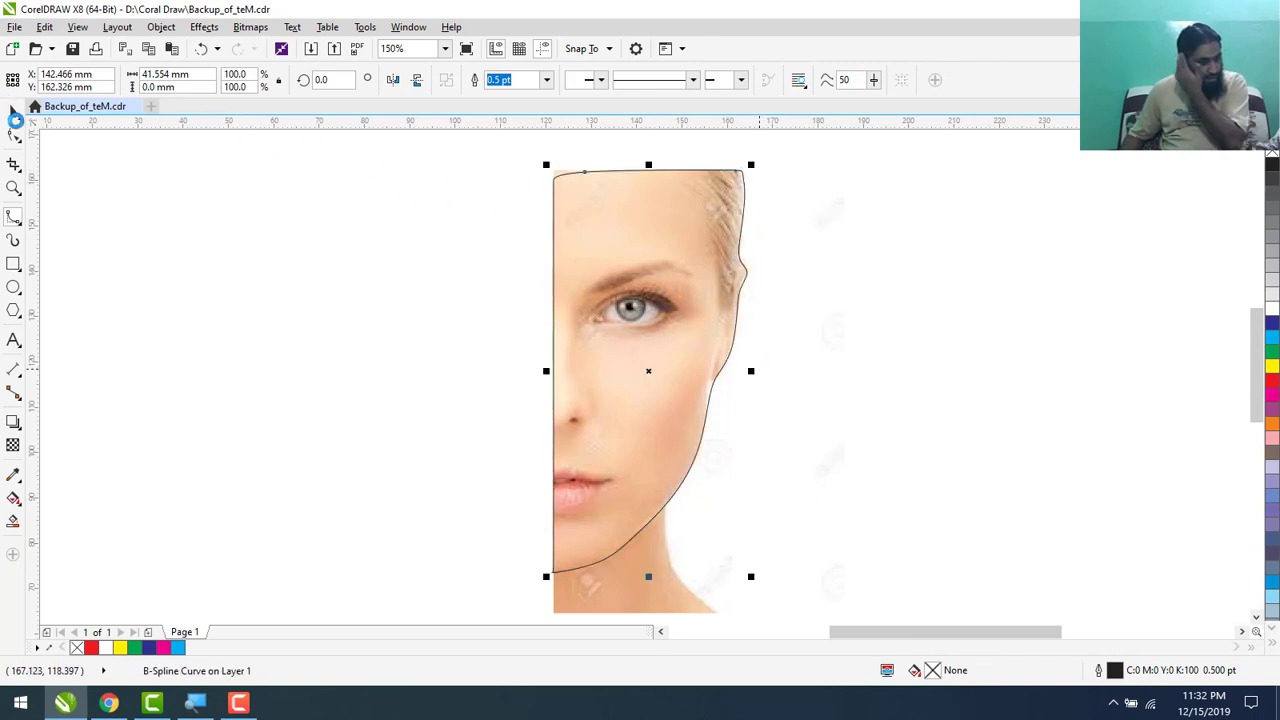
Place a horizontally mirrored copy of the half-face outline beside the photo, flush against the photo's straight face edge.
click(15, 112)
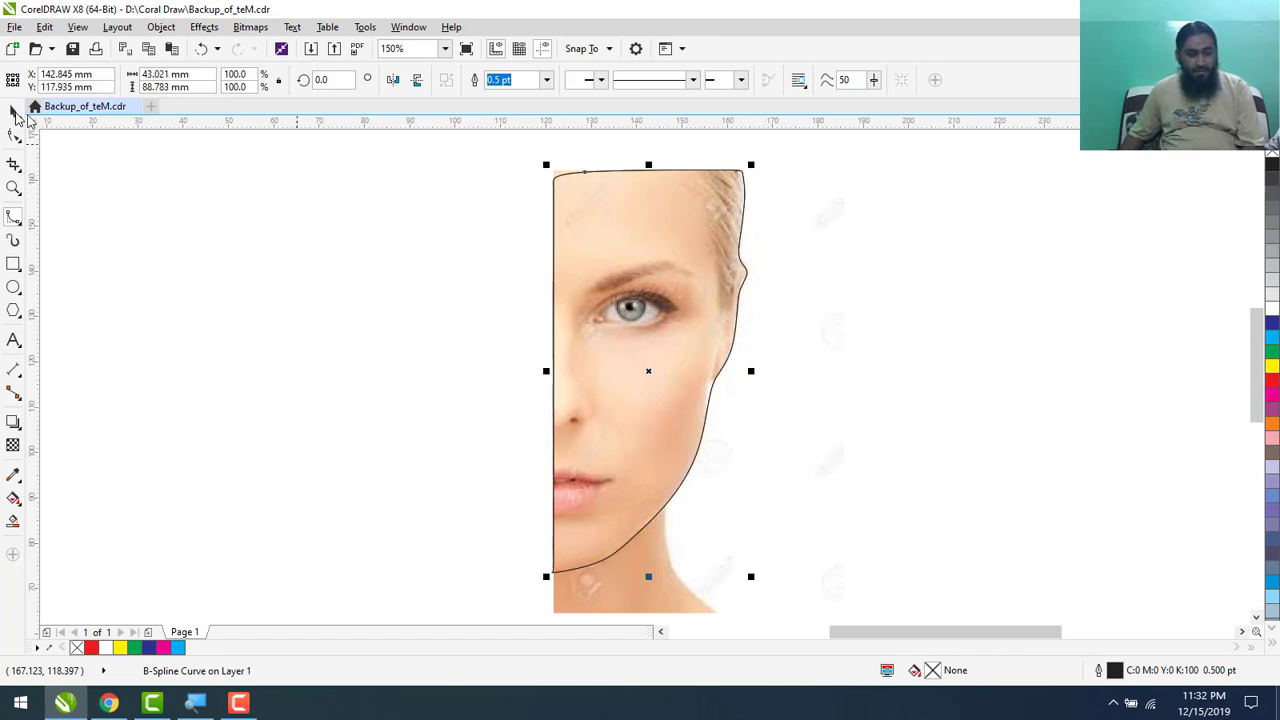
drag(663, 240, 462, 256)
click(398, 84)
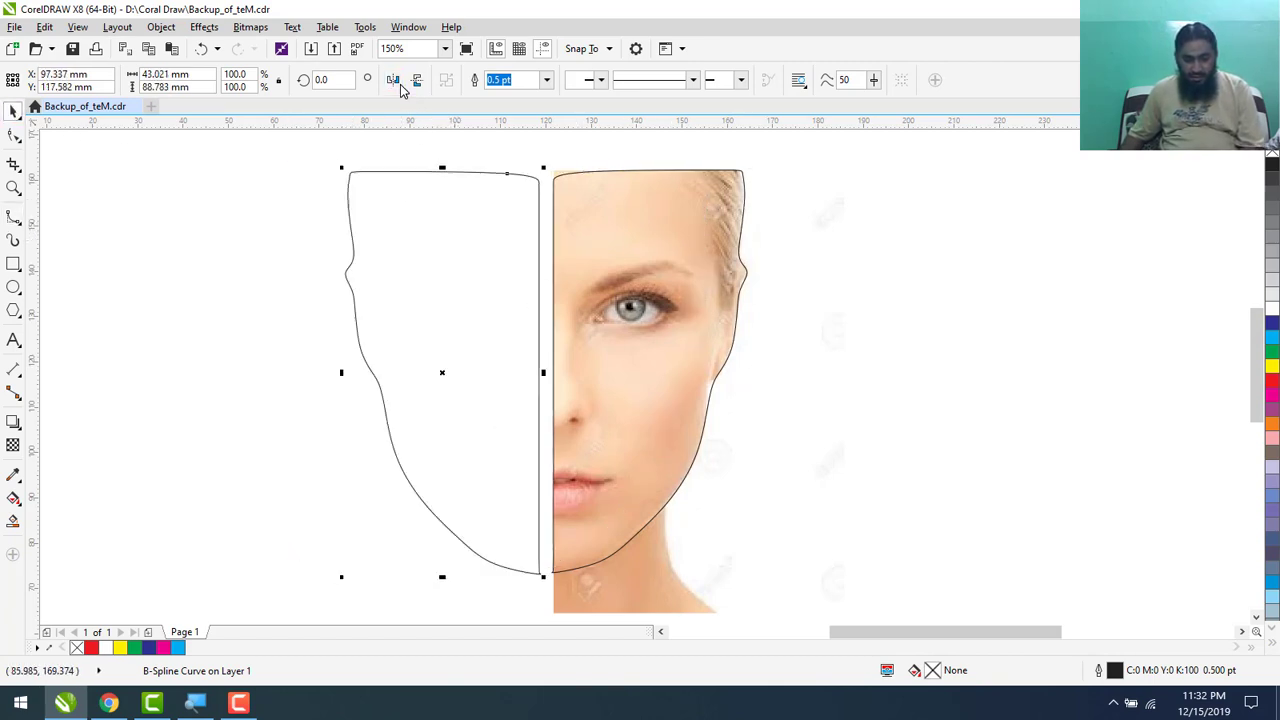
drag(451, 286, 467, 286)
Delete the original face outline lying over the photo, keeping the mirrored copy.
click(683, 272)
key(Delete)
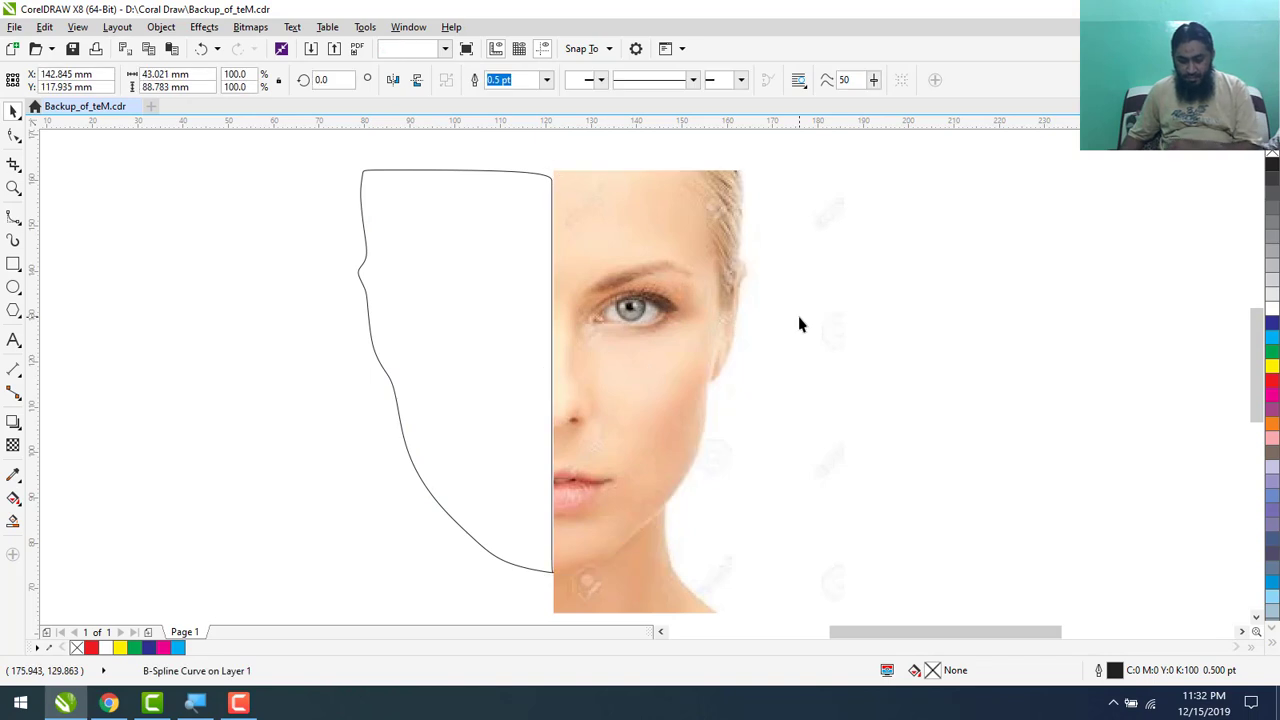
click(509, 280)
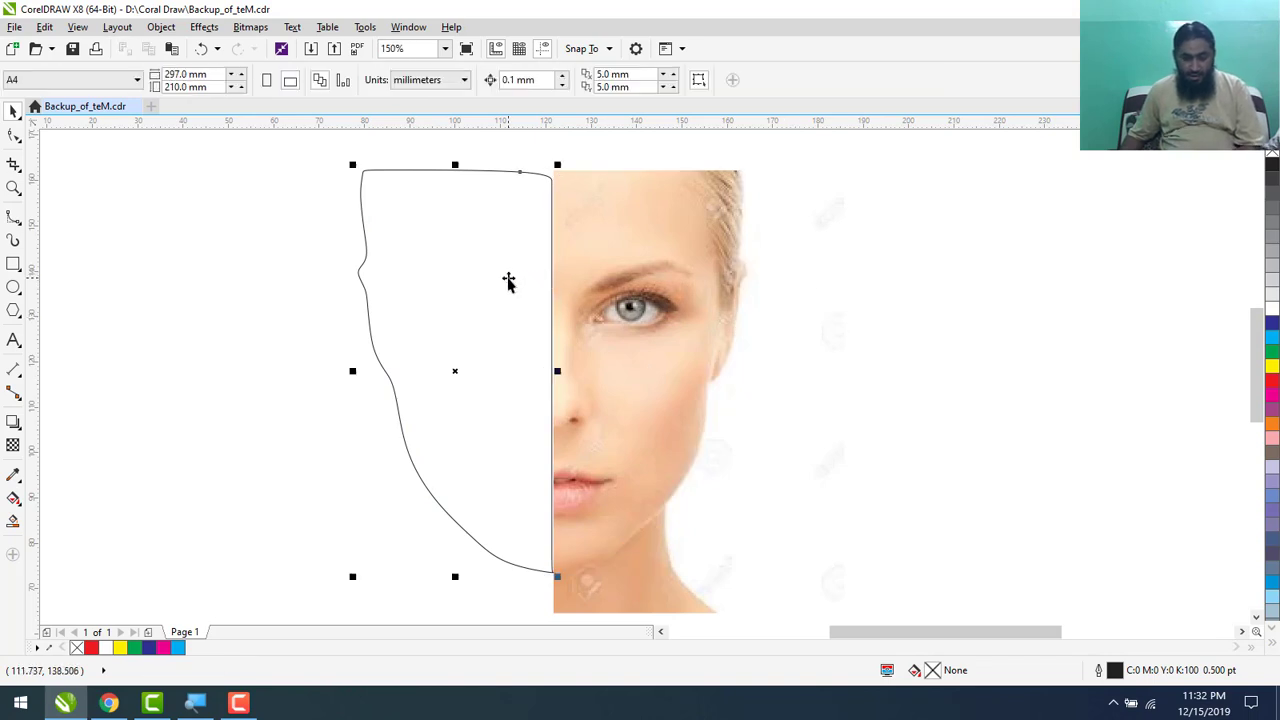
click(688, 328)
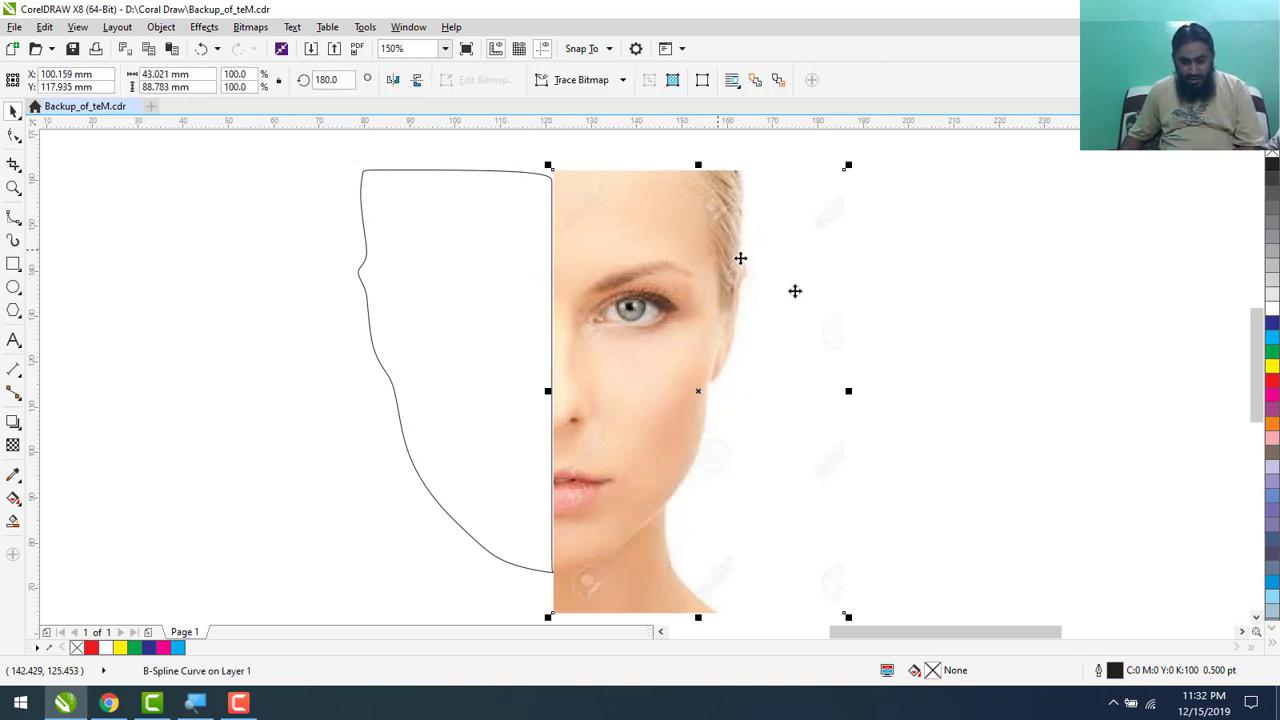
Trace the photo's eye with a closed B-spline along the upper and lower lids, about 17 mm wide and 7 mm high.
click(18, 212)
click(590, 321)
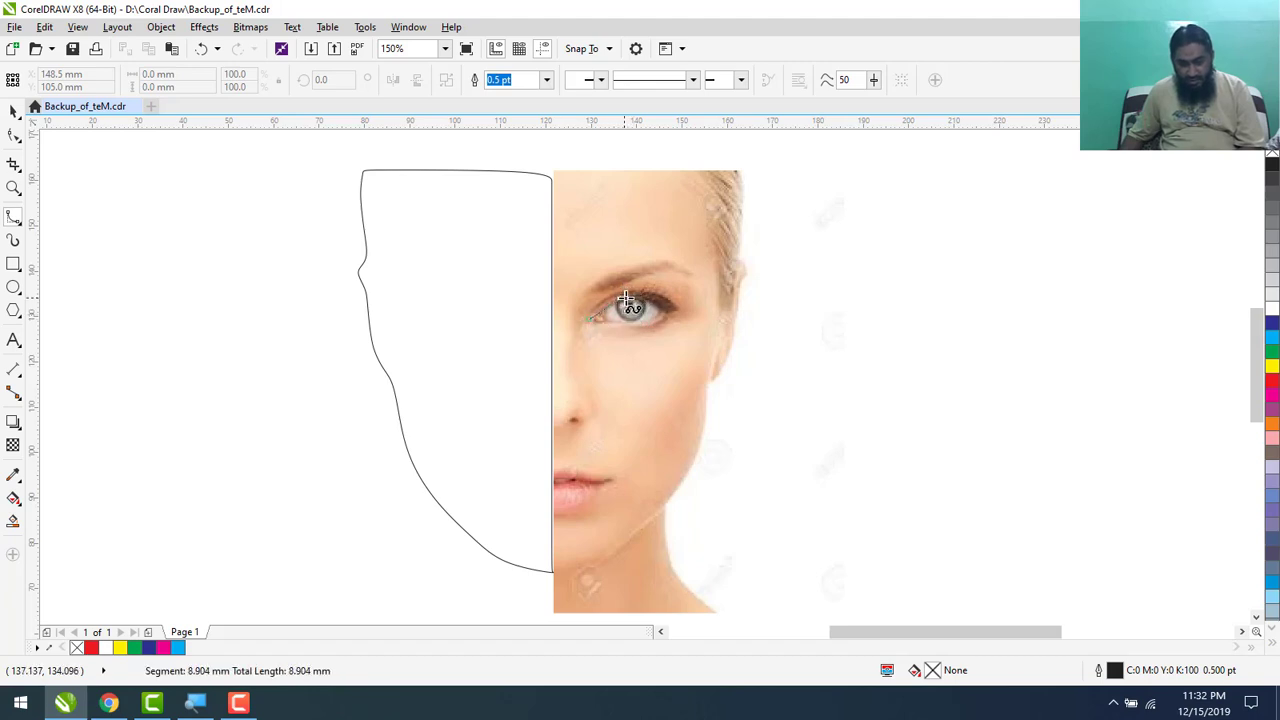
double_click(680, 317)
click(679, 316)
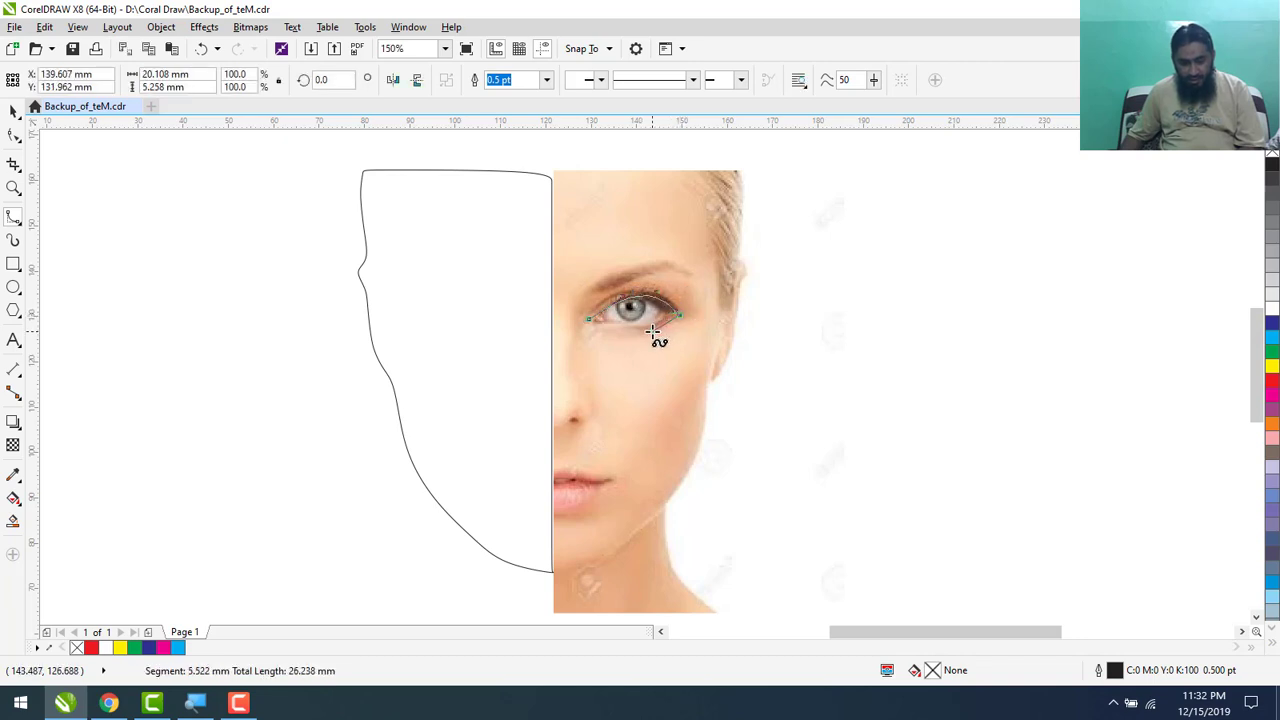
click(648, 331)
click(612, 326)
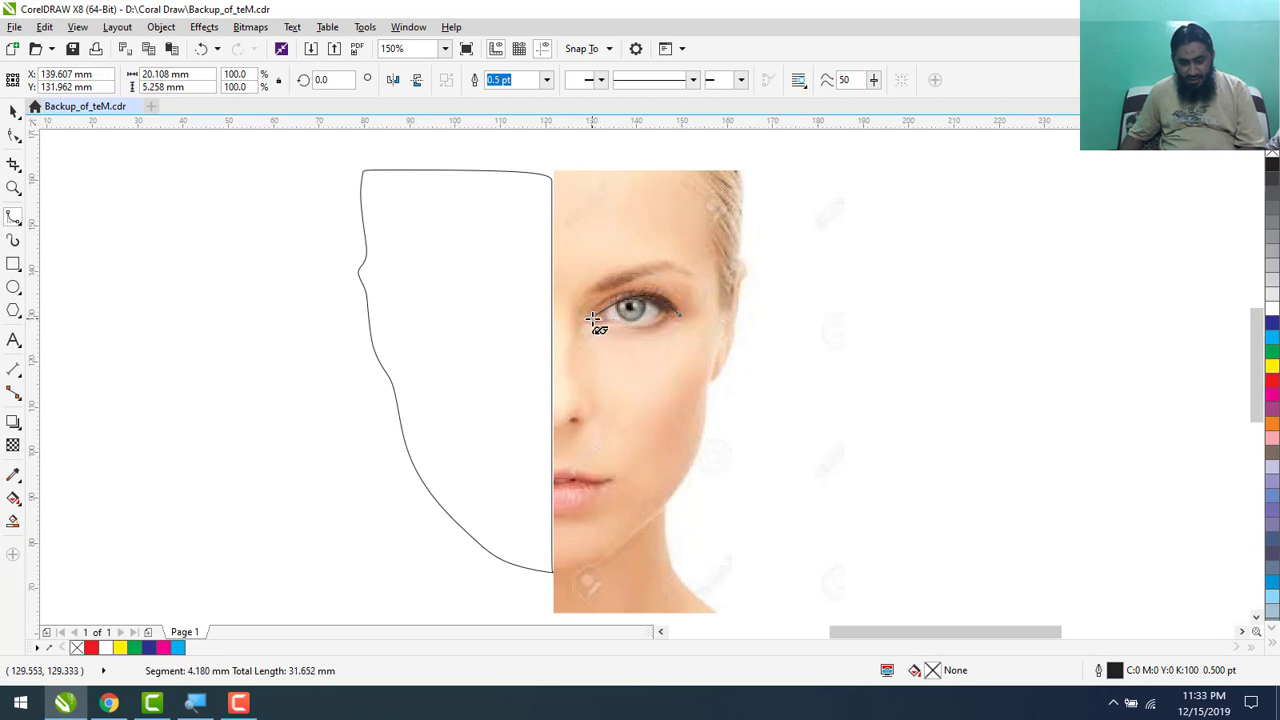
click(590, 318)
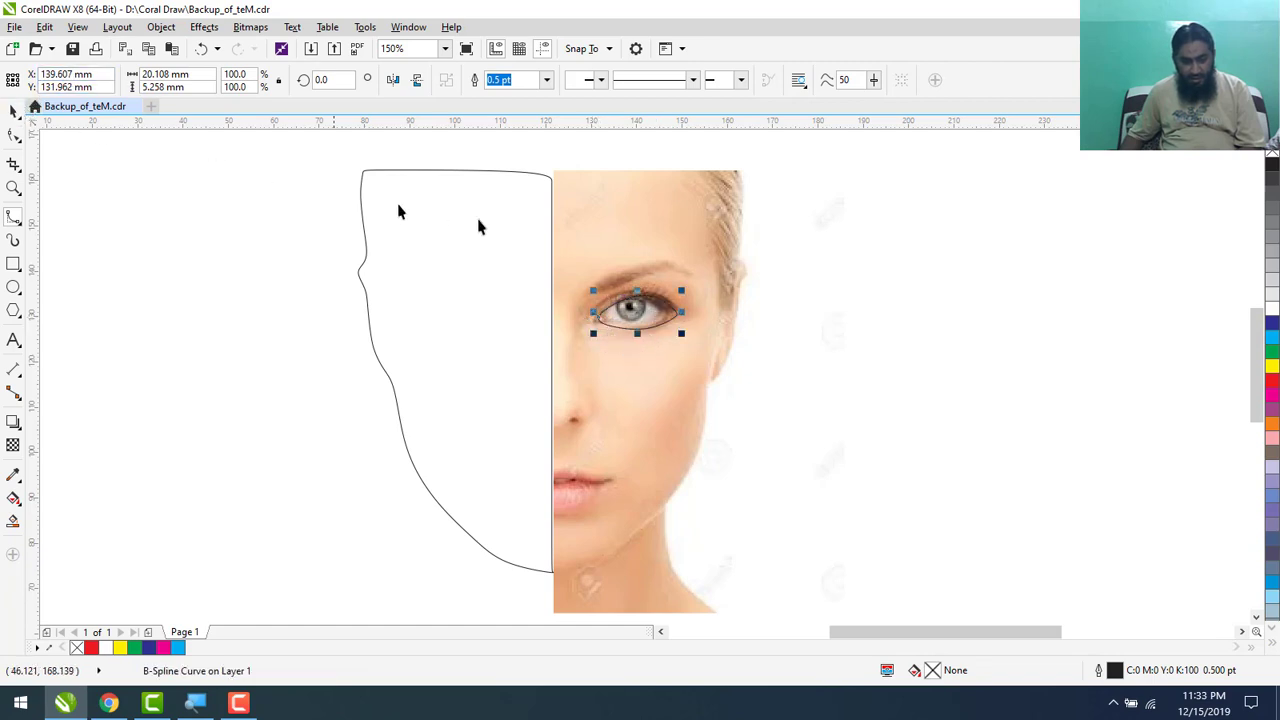
Bring the eye outline across from the photo into the mirrored face outline, roughly level with the photo's eye.
drag(651, 308, 537, 309)
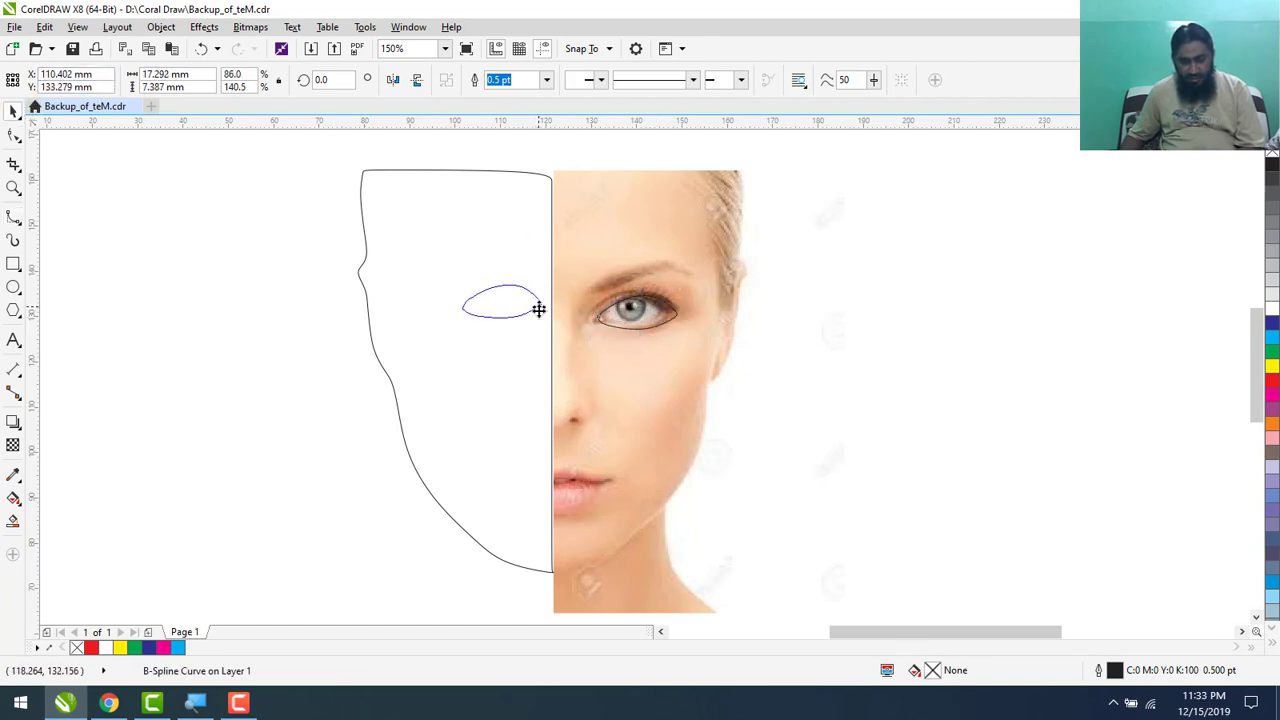